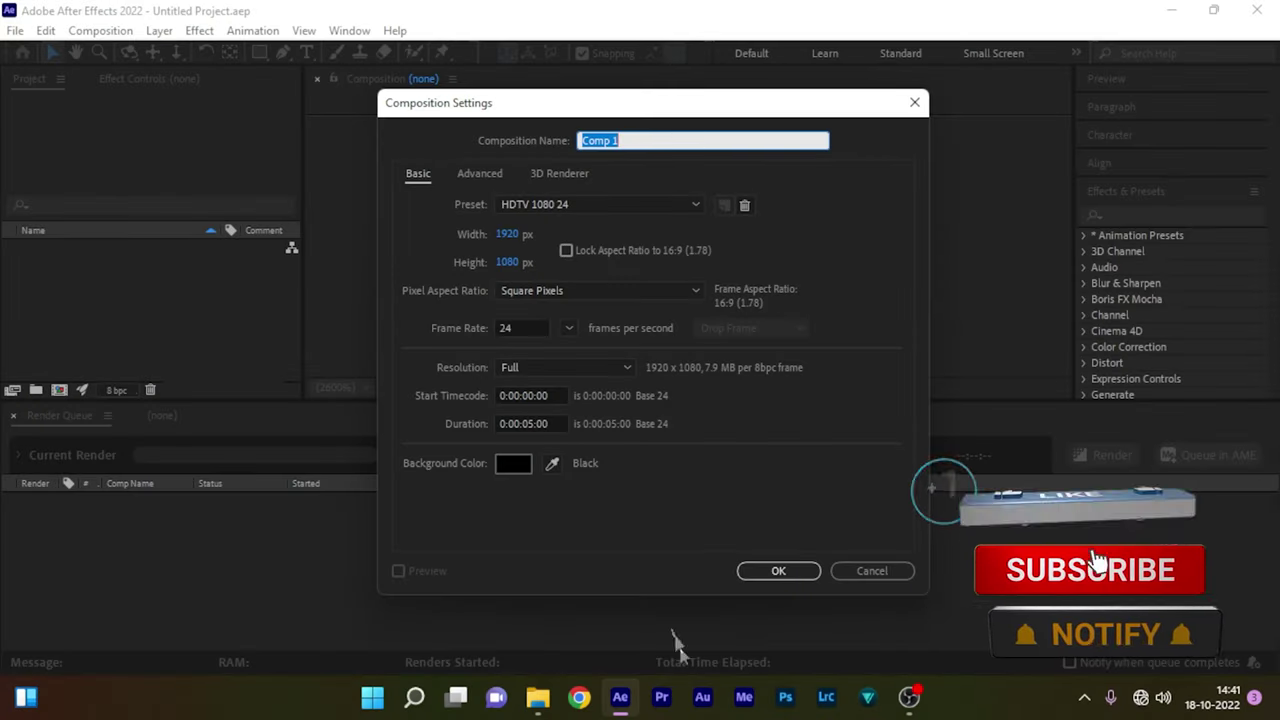
- Confirm the composition settings and add a full-frame solid named 'saber' to Comp 1
{"action": "left_click", "coordinate": [772, 576]}
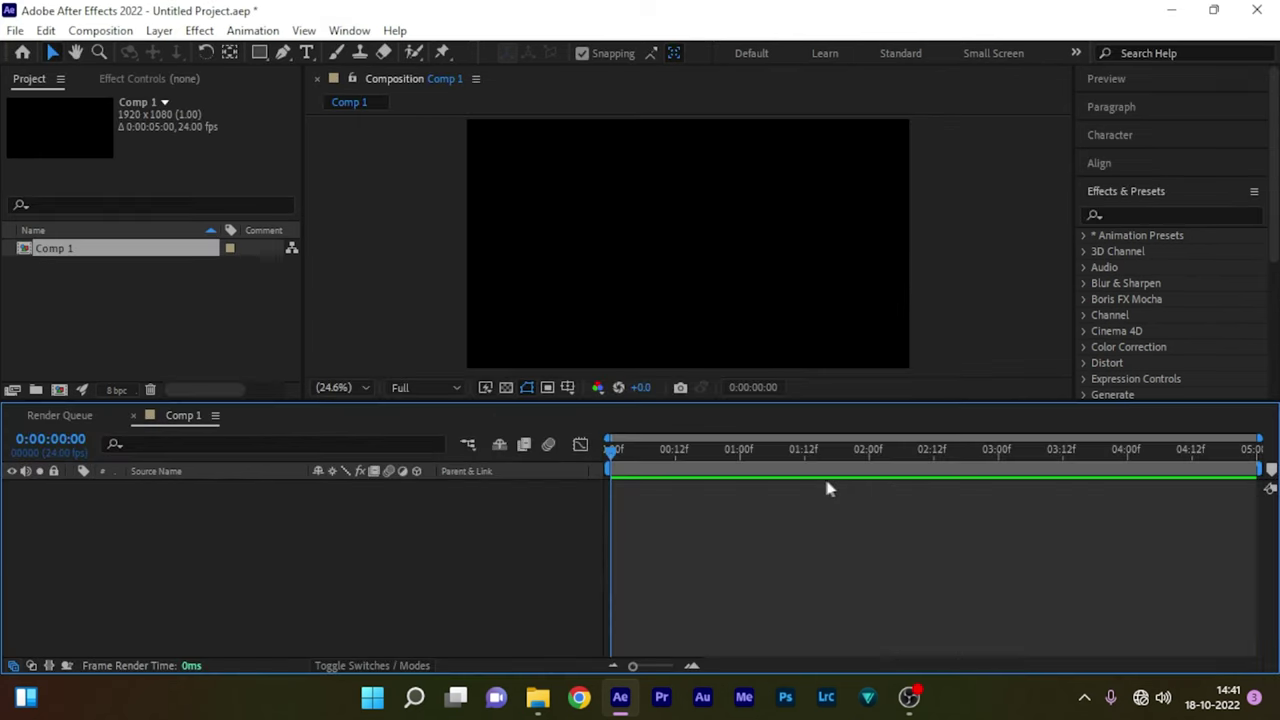
{"action": "right_click", "coordinate": [392, 541]}
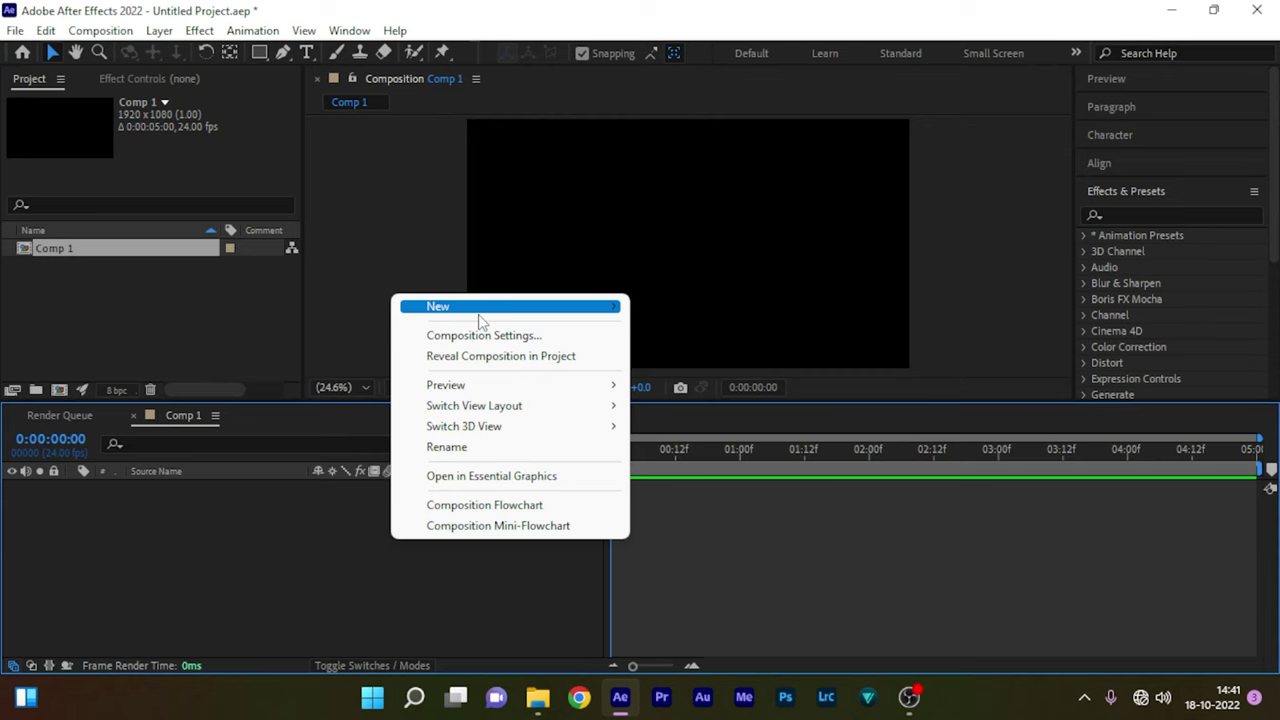
{"action": "mouse_move", "coordinate": [480, 320]}
{"action": "left_click", "coordinate": [676, 357]}
{"action": "type", "text": "saber"}
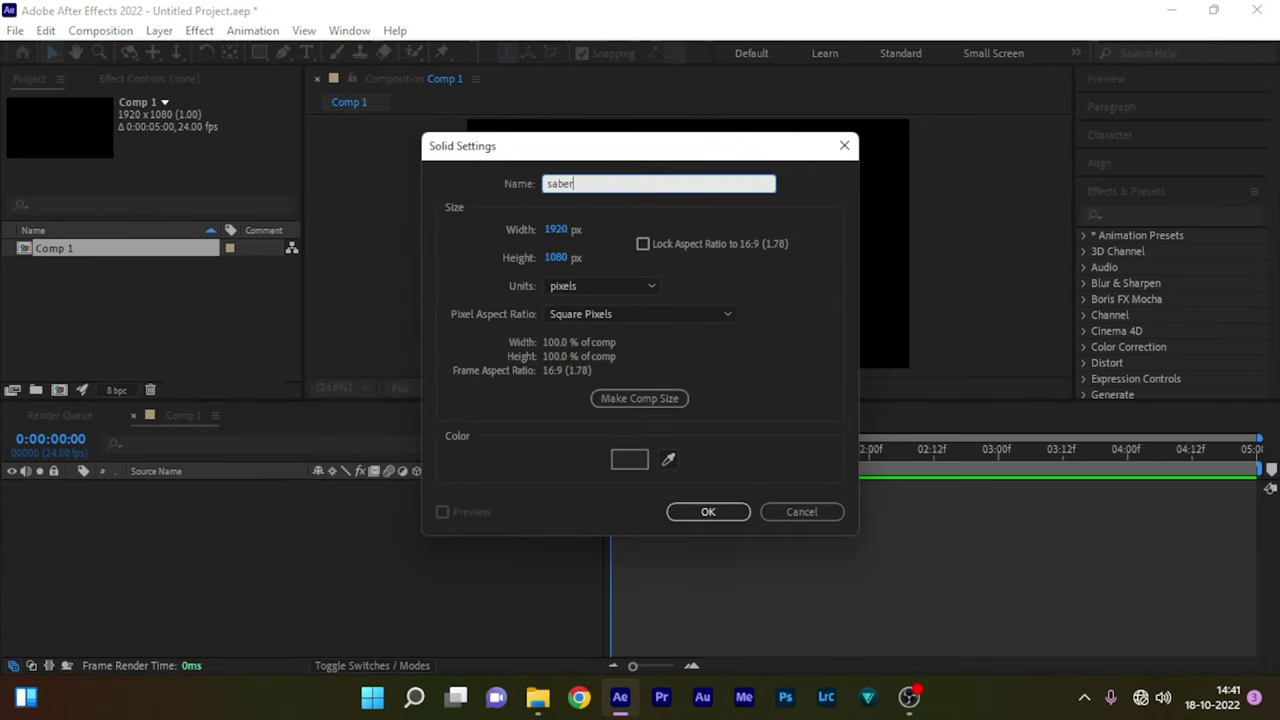
{"action": "key", "text": "Return"}
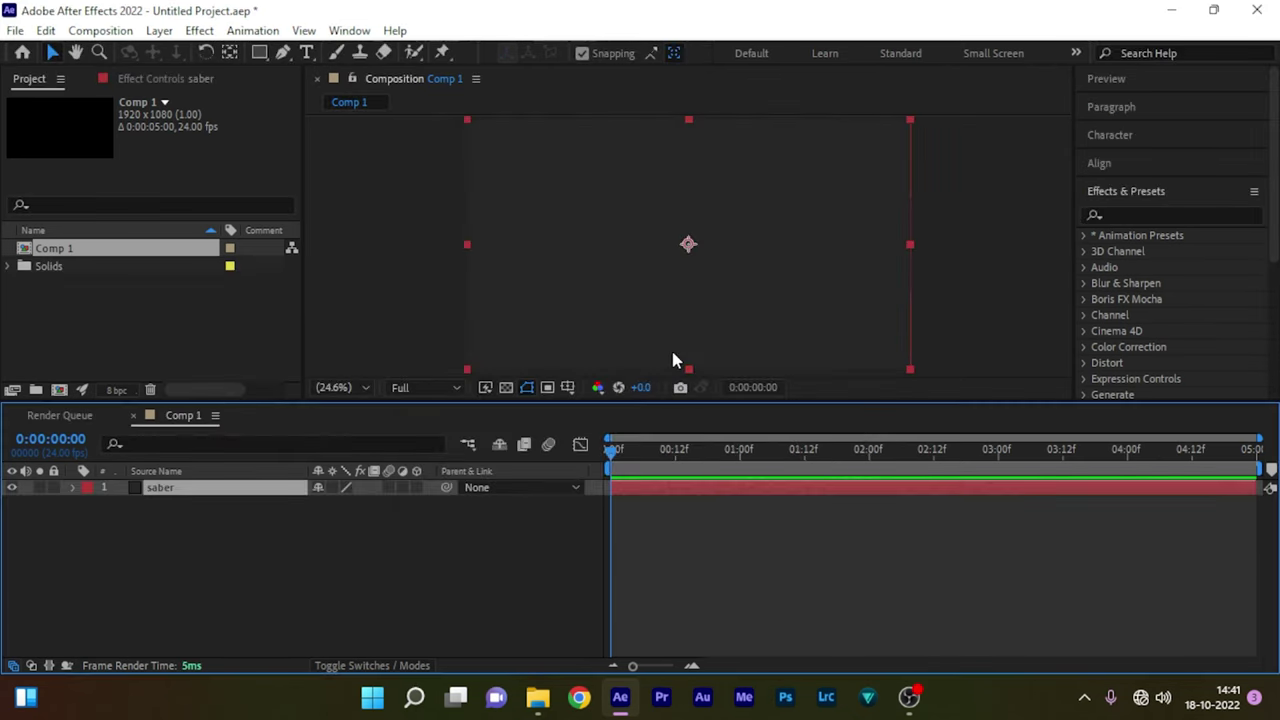
- Search the effects for 'saber' and apply the Saber effect to the saber layer
{"action": "left_click", "coordinate": [1168, 213]}
{"action": "type", "text": "sabe"}
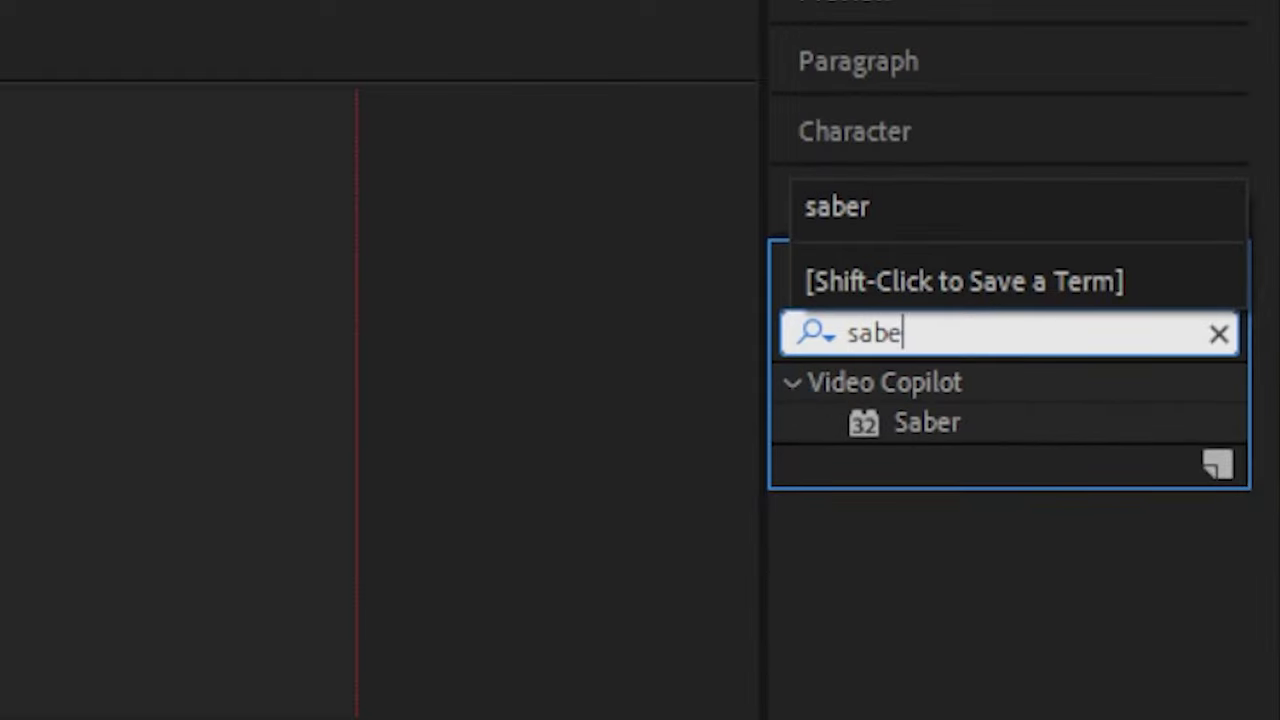
{"action": "type", "text": "r"}
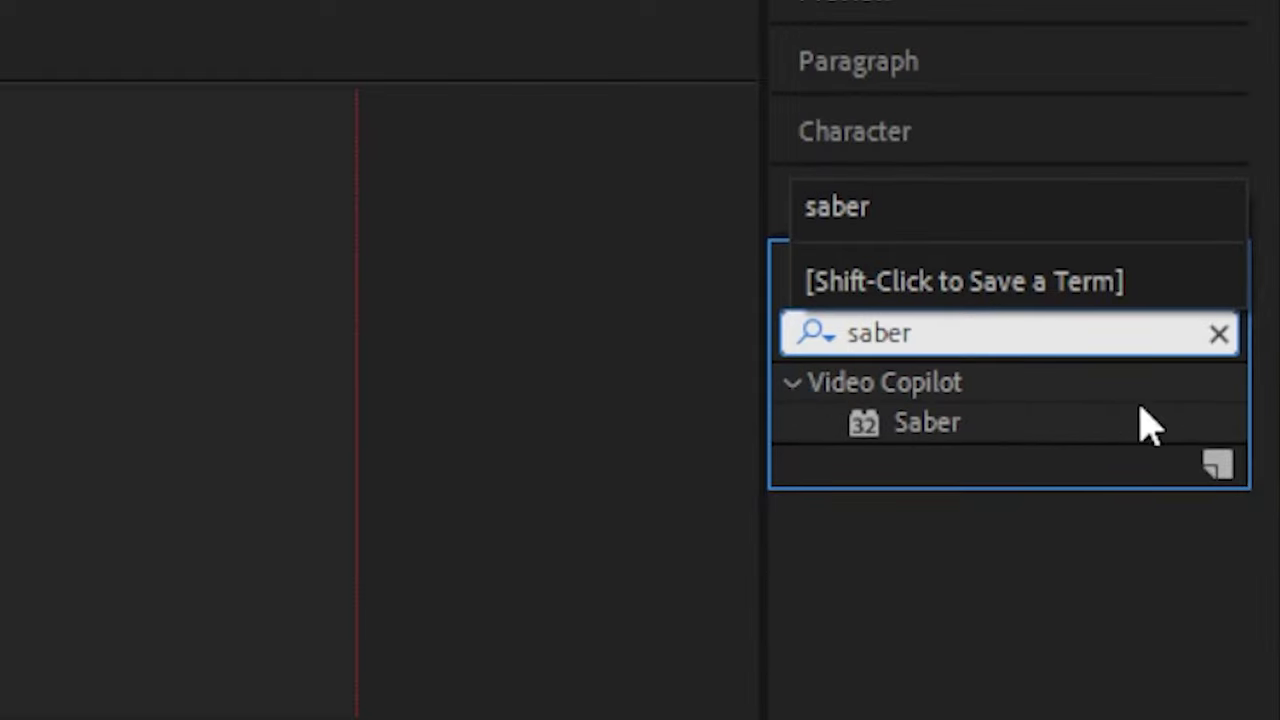
{"action": "left_click", "coordinate": [920, 425]}
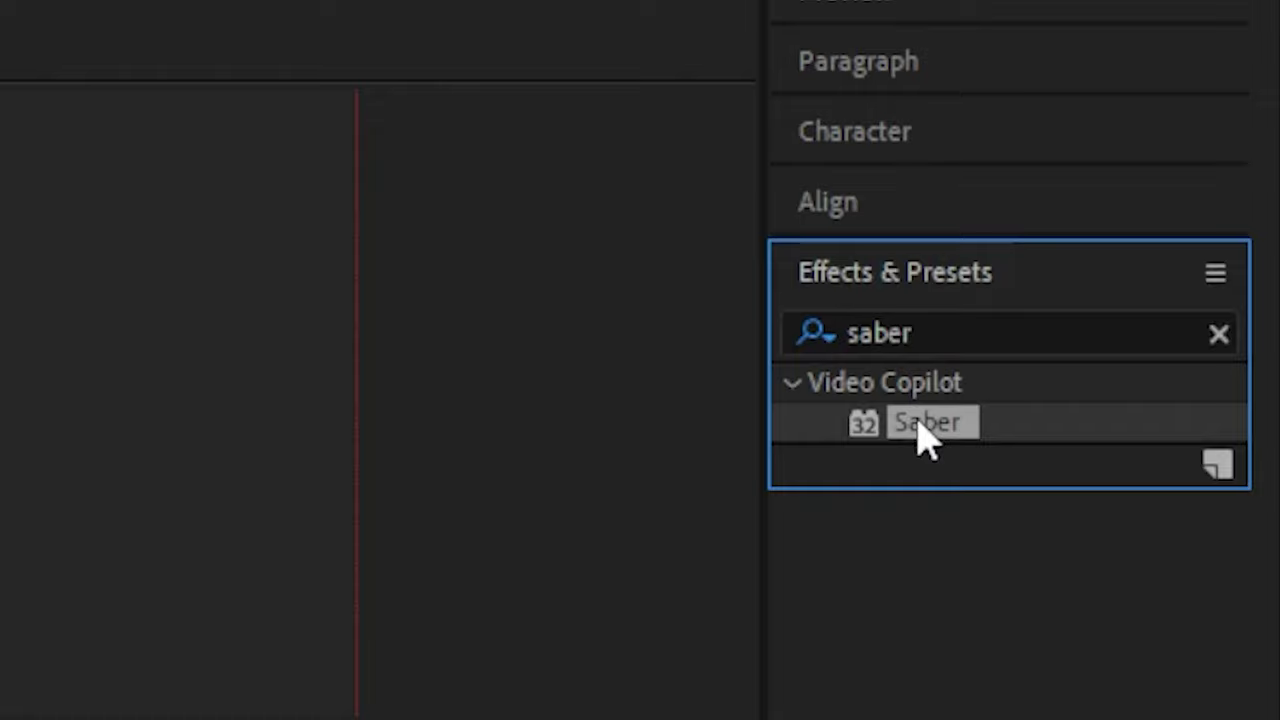
{"action": "left_click_drag", "start_coordinate": [928, 425], "coordinate": [277, 551]}
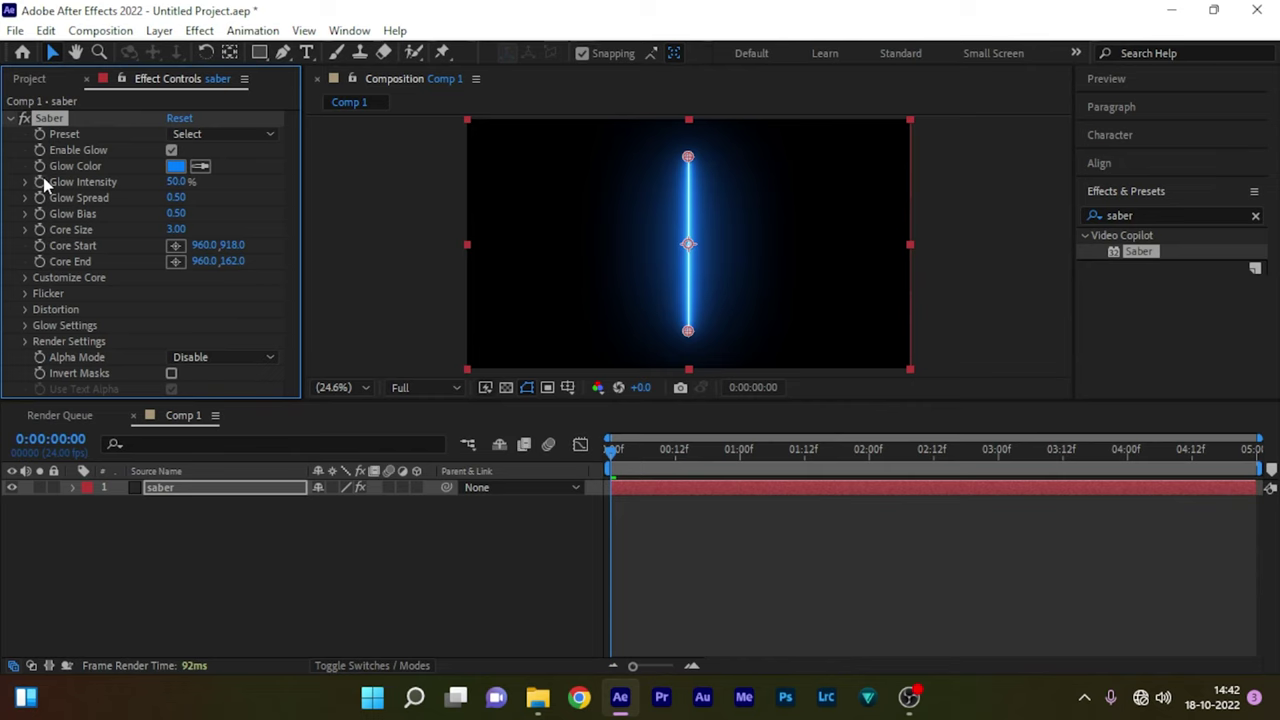
- Keyframe Glow Intensity so it reaches 0% at the comp's last frame, 0:00:04:23
{"action": "left_click", "coordinate": [41, 182]}
{"action": "left_click", "coordinate": [1253, 465]}
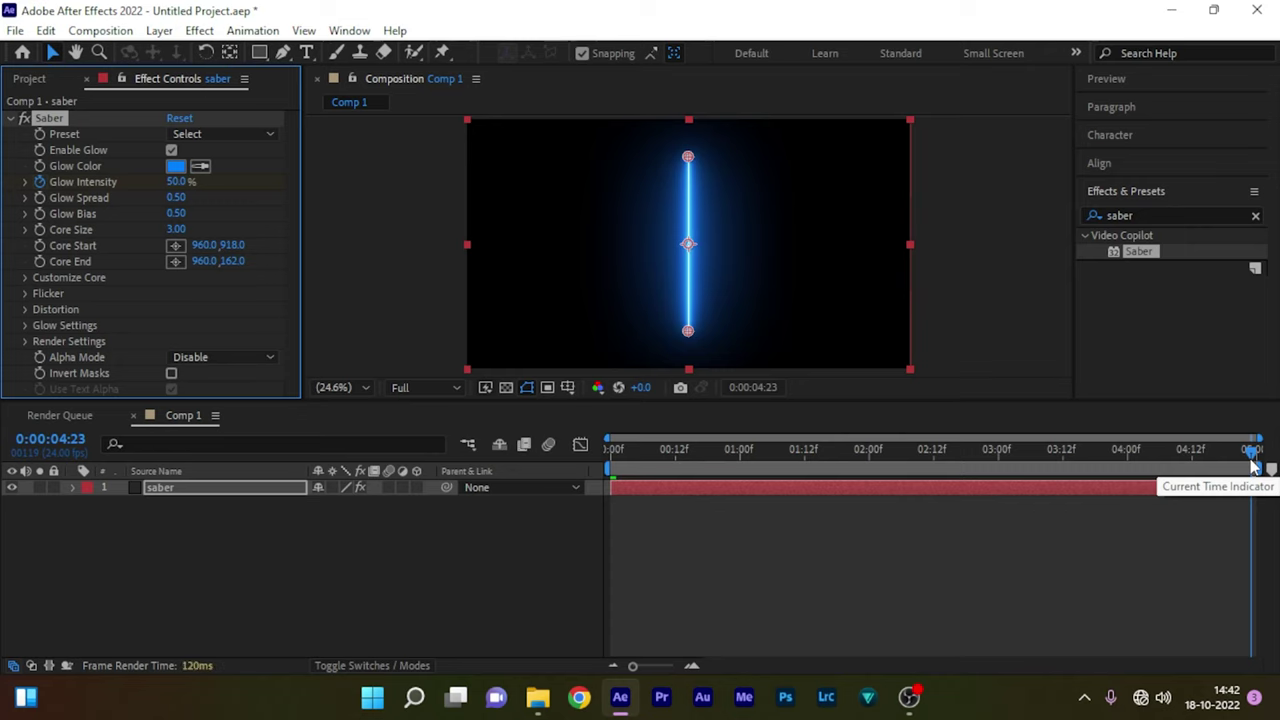
{"action": "left_click", "coordinate": [176, 184]}
{"action": "type", "text": "0"}
{"action": "key", "text": "Return"}
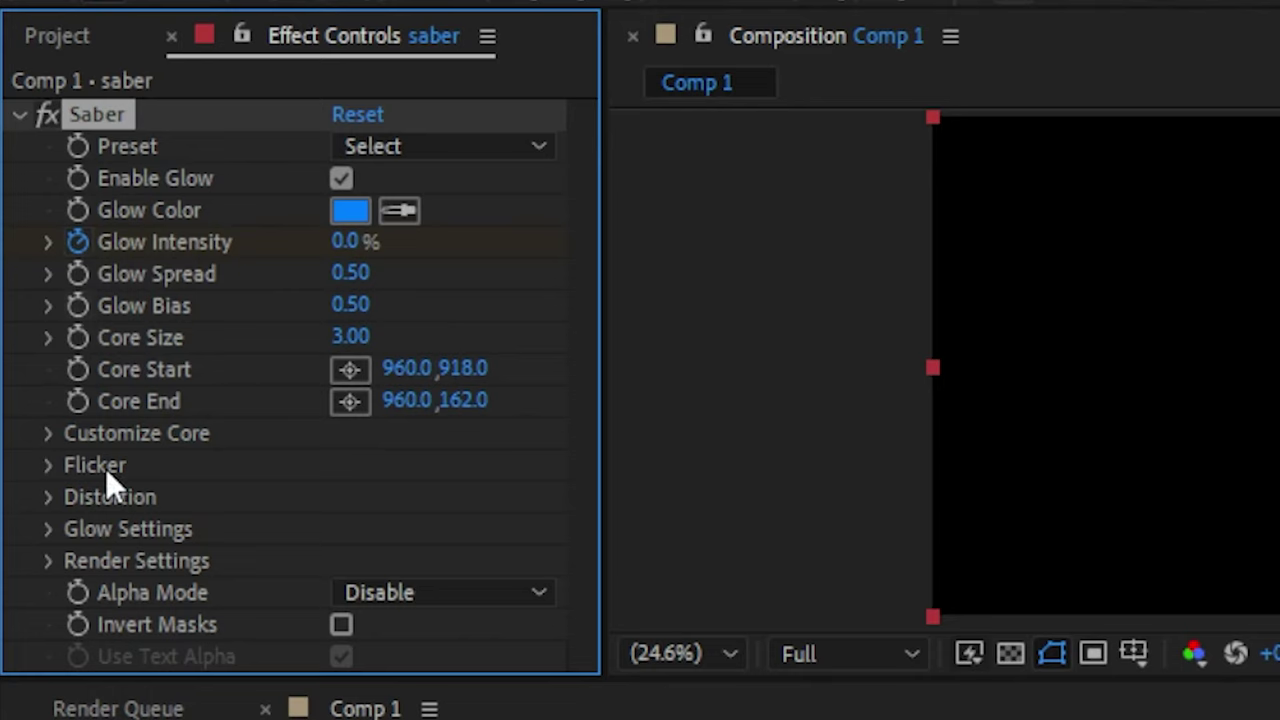
- Give Glow Intensity the expression wiggle(5,25) and preview the flickering glow
{"action": "left_click", "coordinate": [78, 242], "text": "alt"}
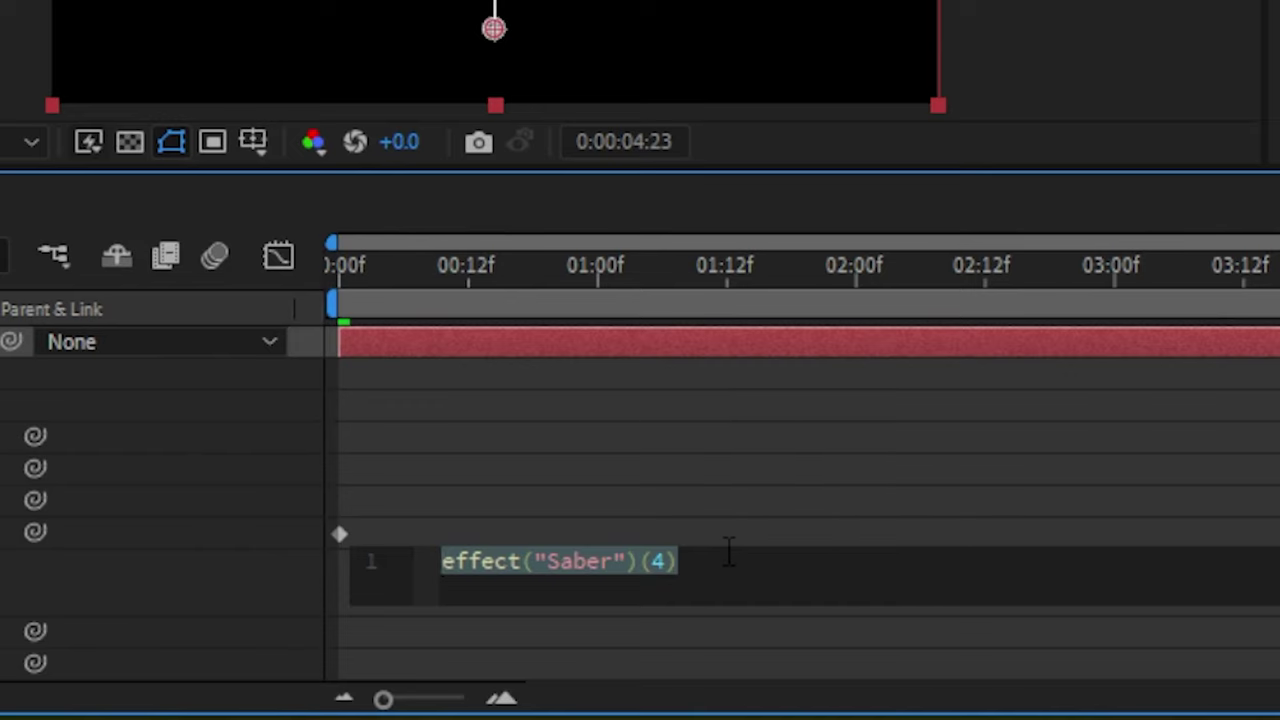
{"action": "type", "text": "wiggle("}
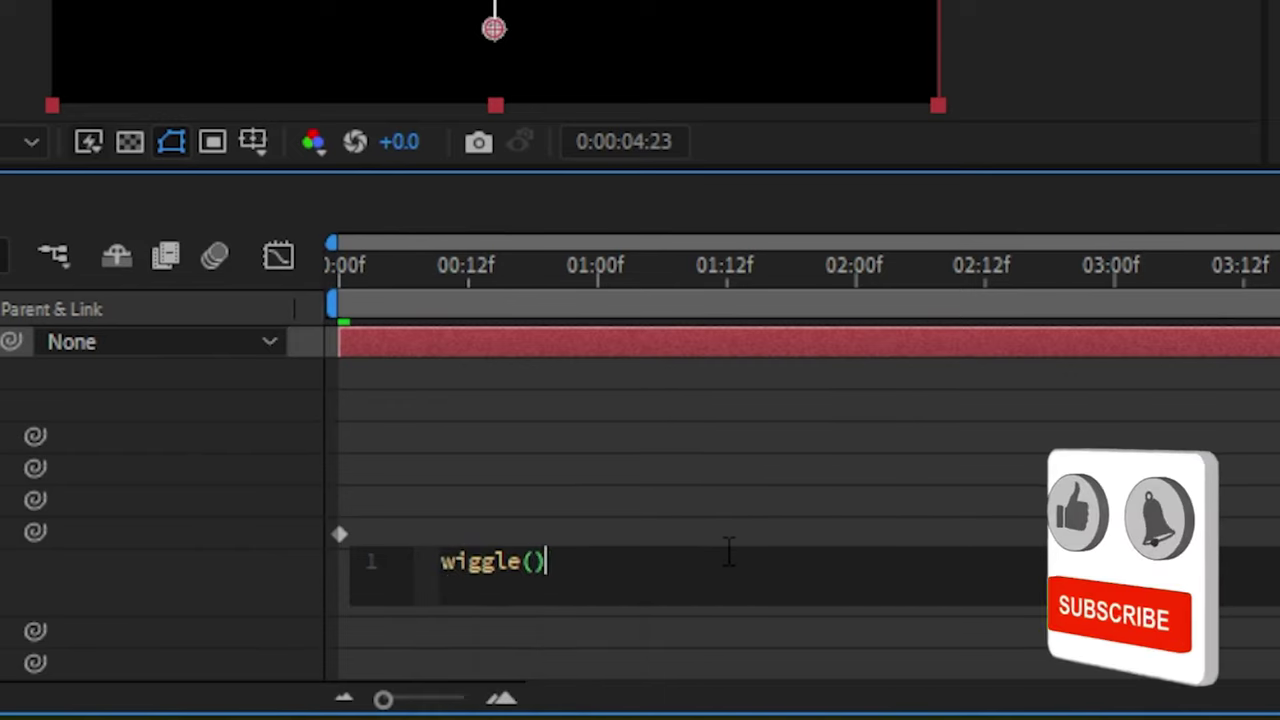
{"action": "key", "text": "Return"}
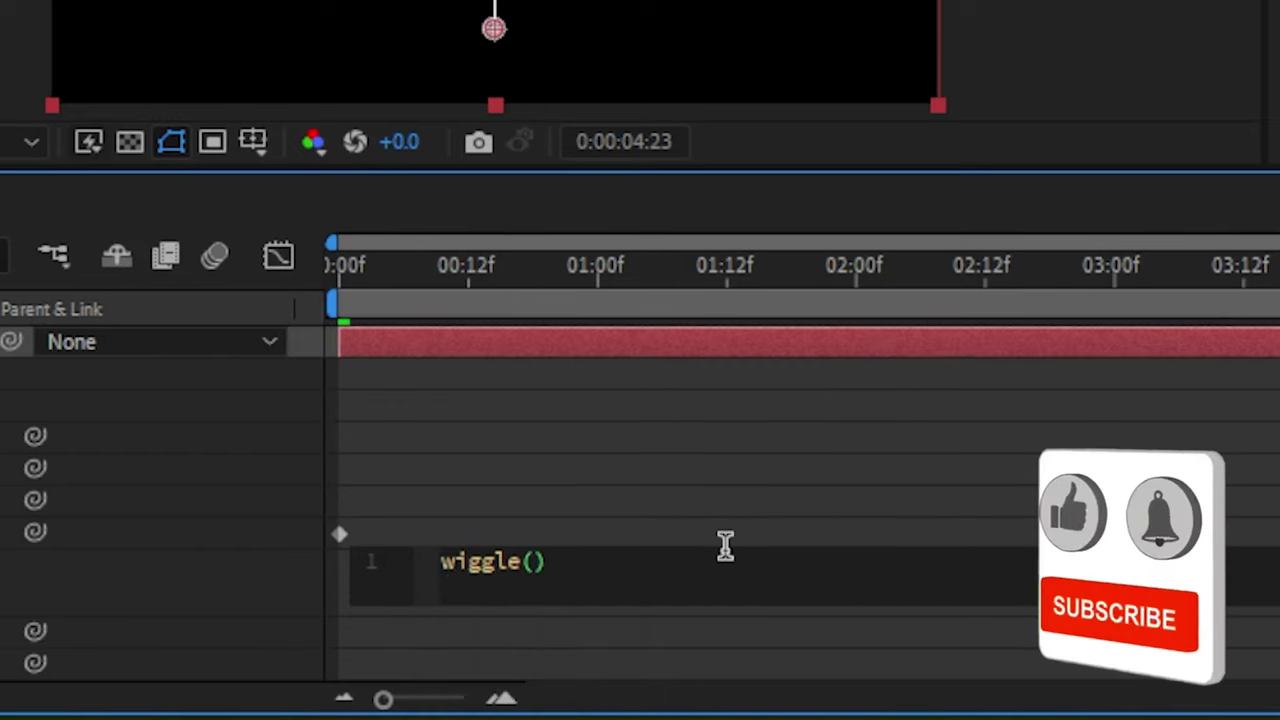
{"action": "type", "text": "5"}
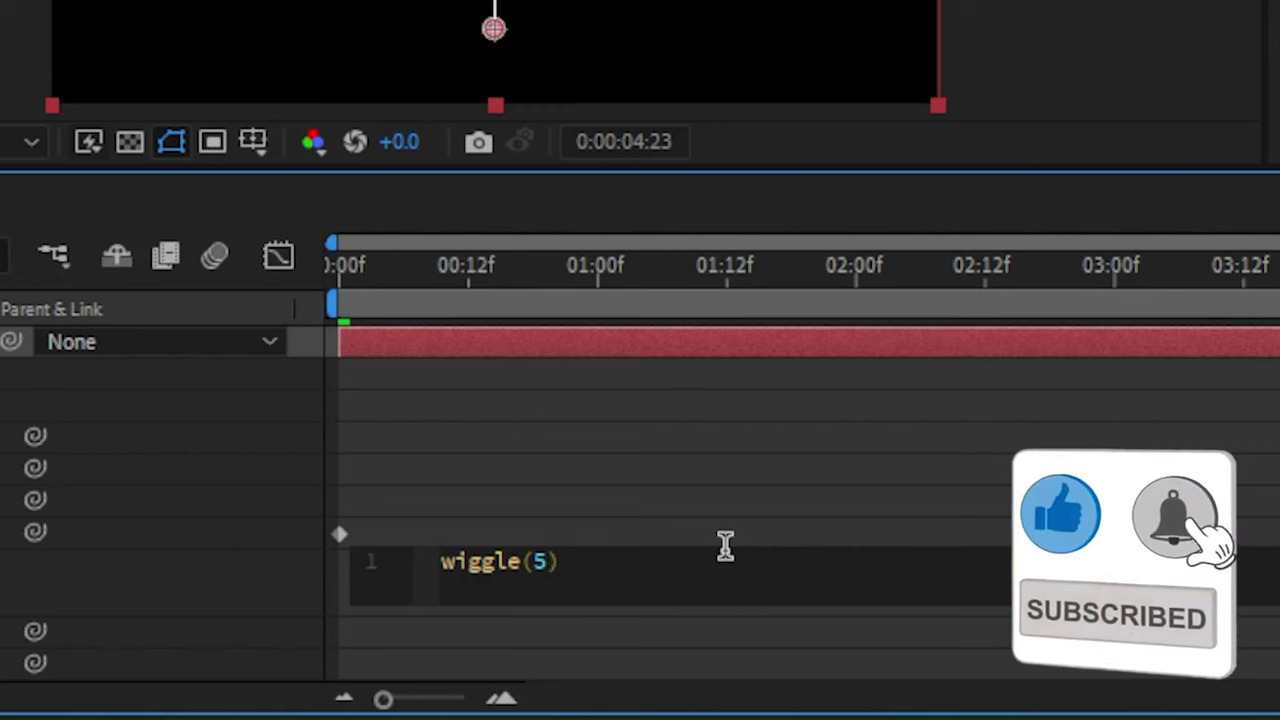
{"action": "type", "text": ",25"}
{"action": "left_click", "coordinate": [314, 300]}
{"action": "key", "text": "space"}
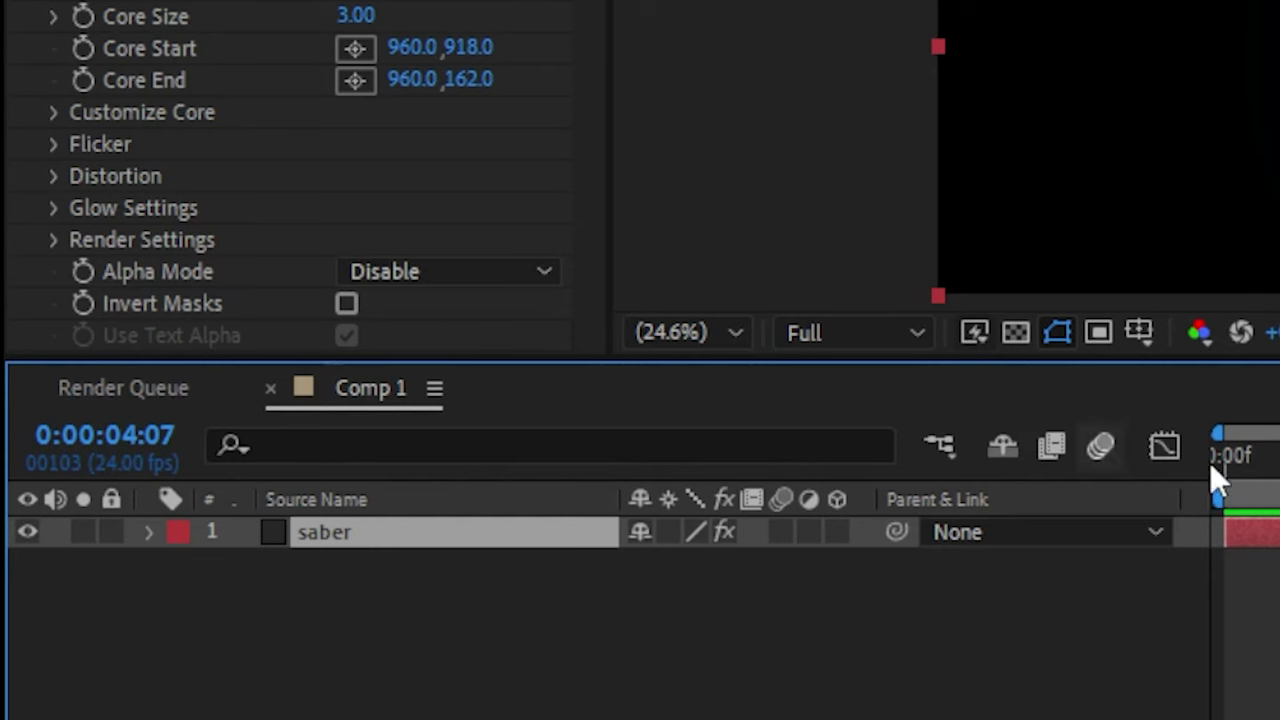
- Duplicate the saber layer and change the copy's glow colour to green (00FF06)
{"action": "key", "text": "space"}
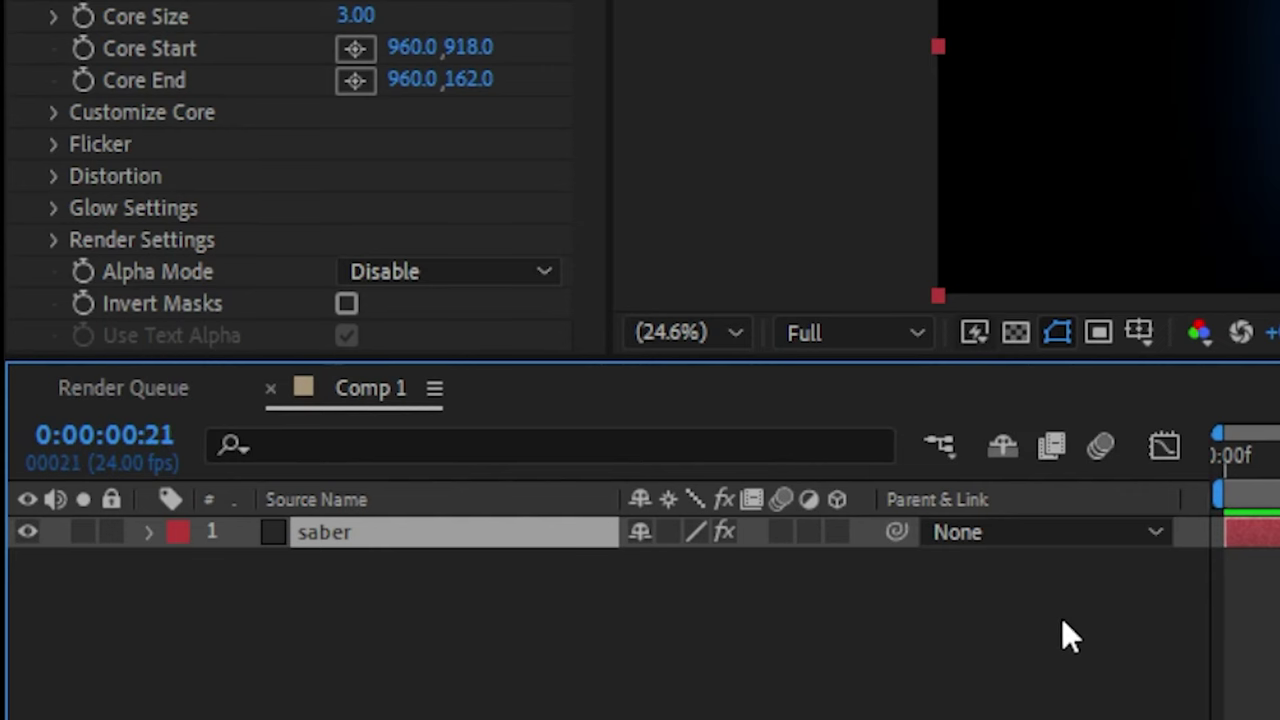
{"action": "key", "text": "ctrl+d"}
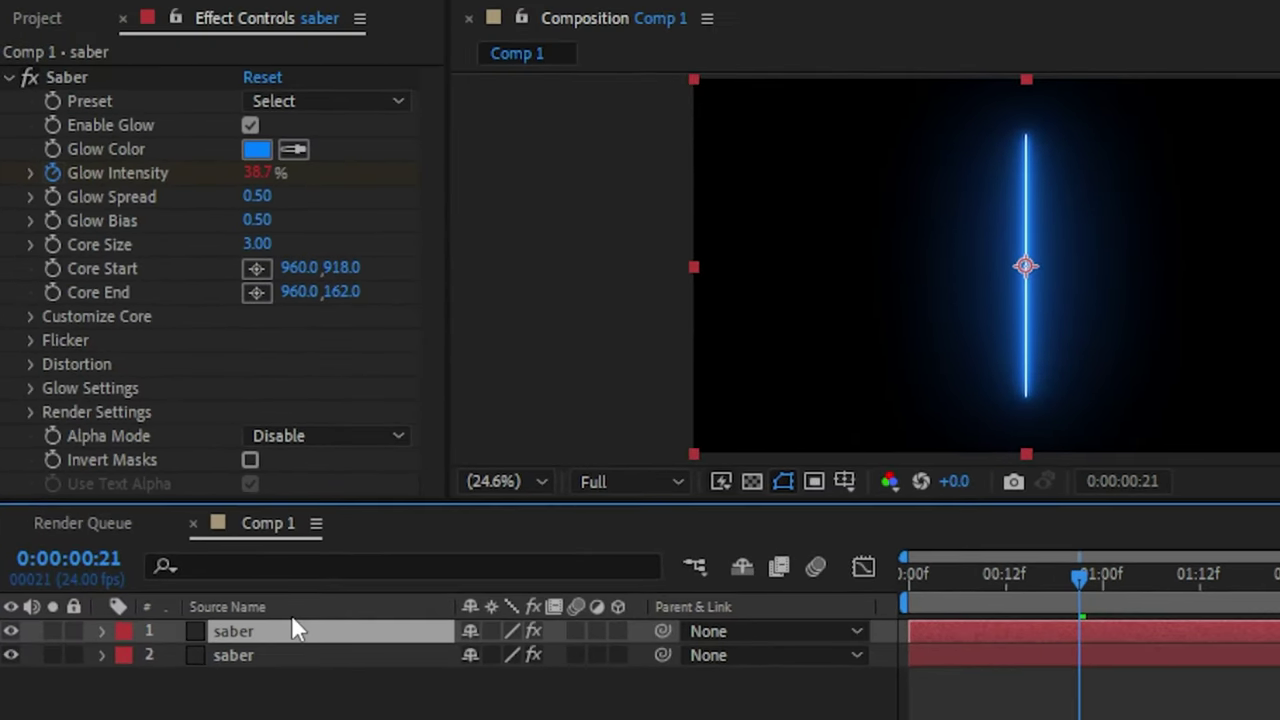
{"action": "left_click", "coordinate": [256, 149]}
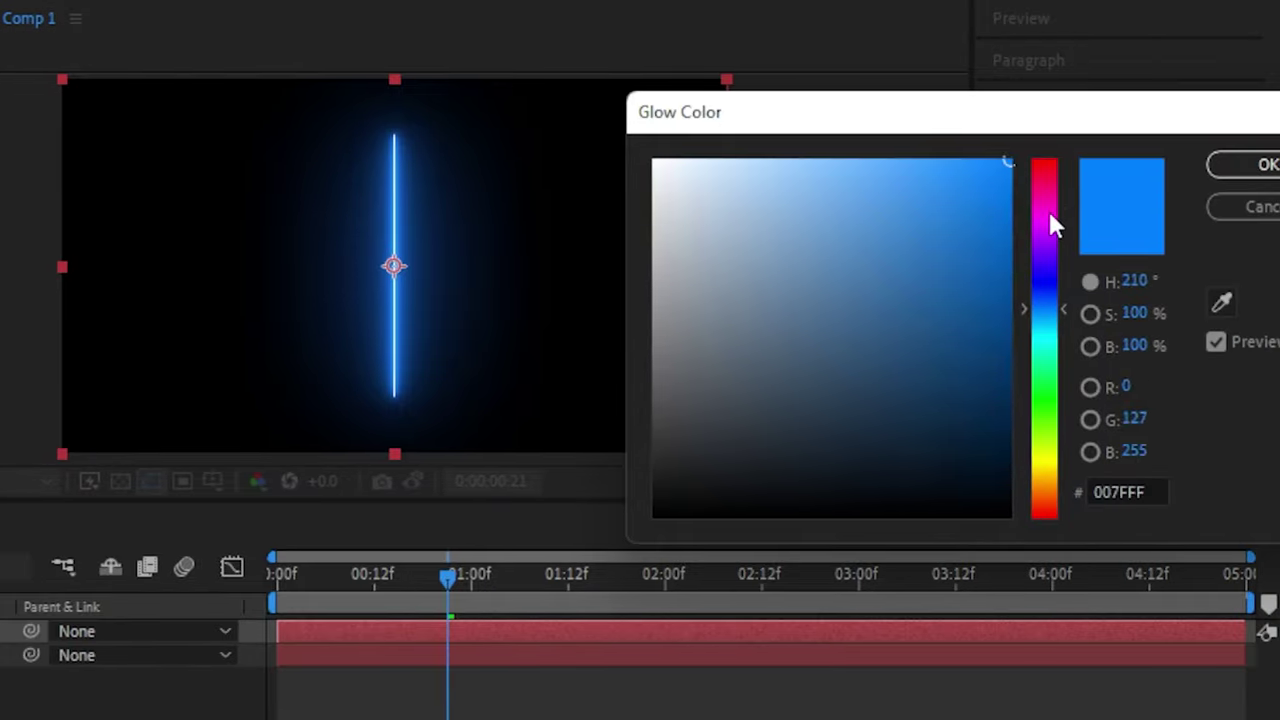
{"action": "left_click", "coordinate": [1050, 214]}
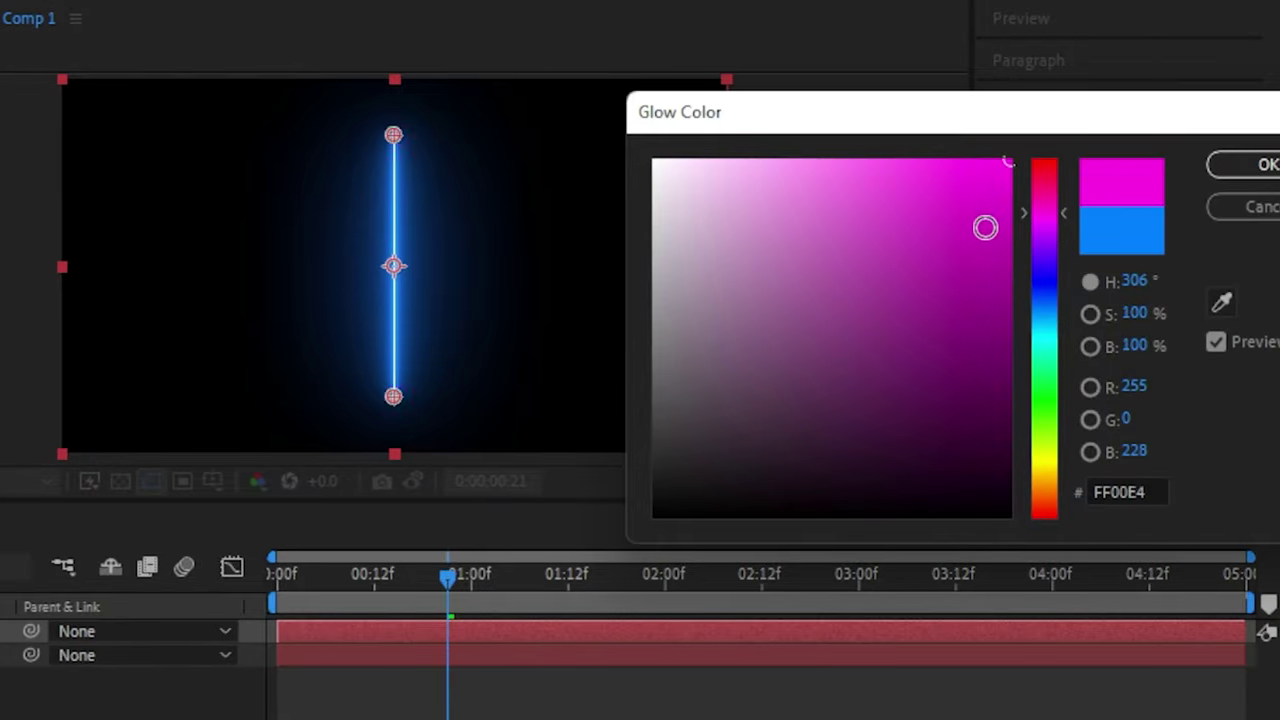
{"action": "left_click", "coordinate": [1052, 410]}
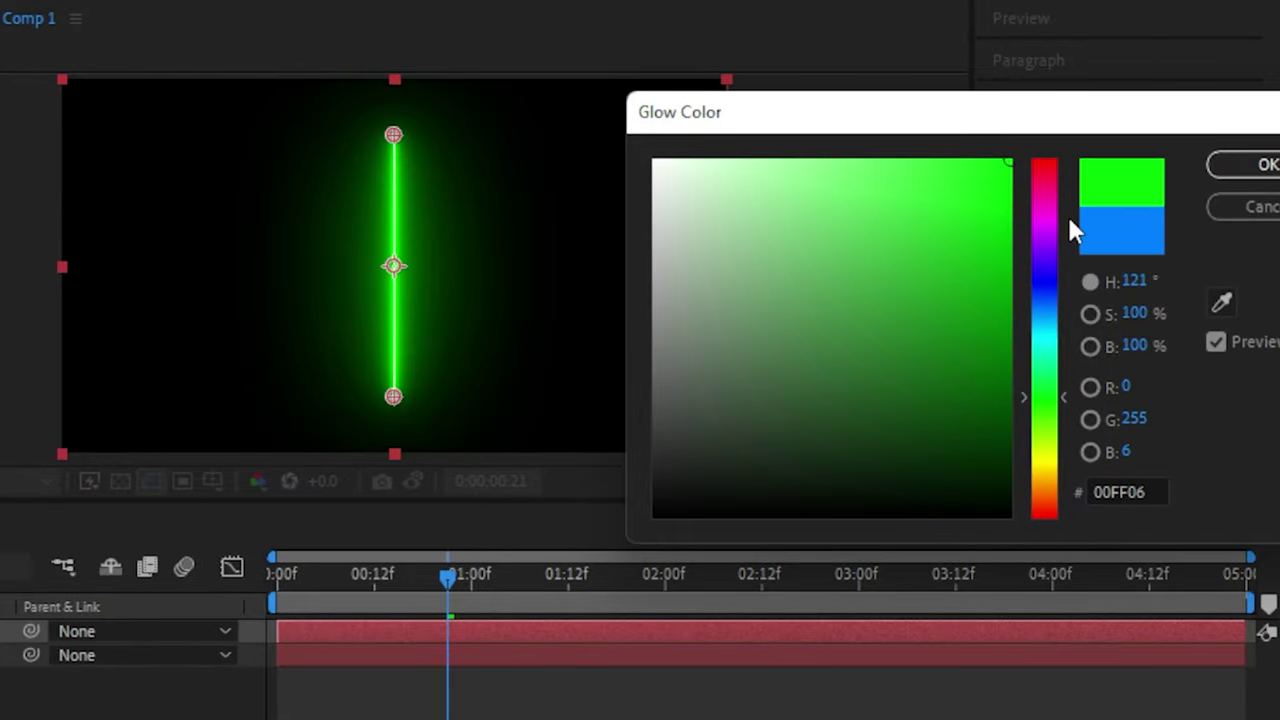
{"action": "left_click", "coordinate": [1232, 170]}
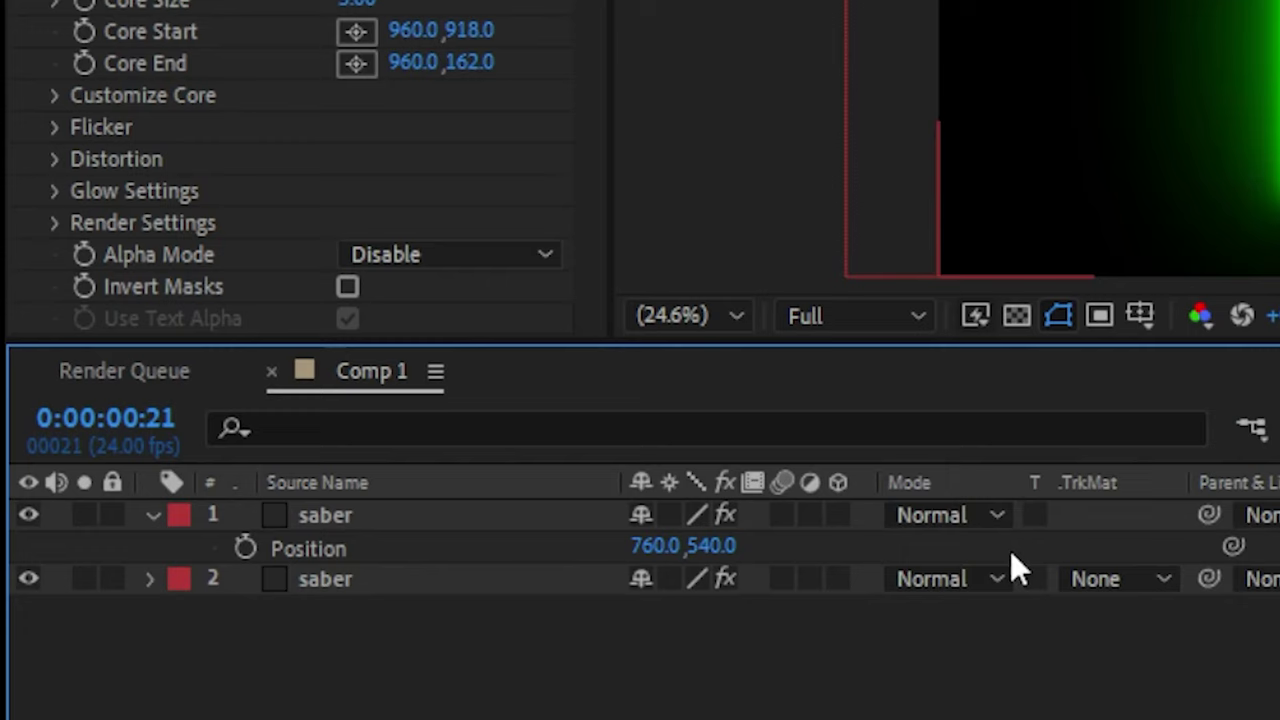
- Switch the blending mode of layers 2 and 1 to Add
{"action": "left_click", "coordinate": [955, 585]}
{"action": "left_click", "coordinate": [1062, 66]}
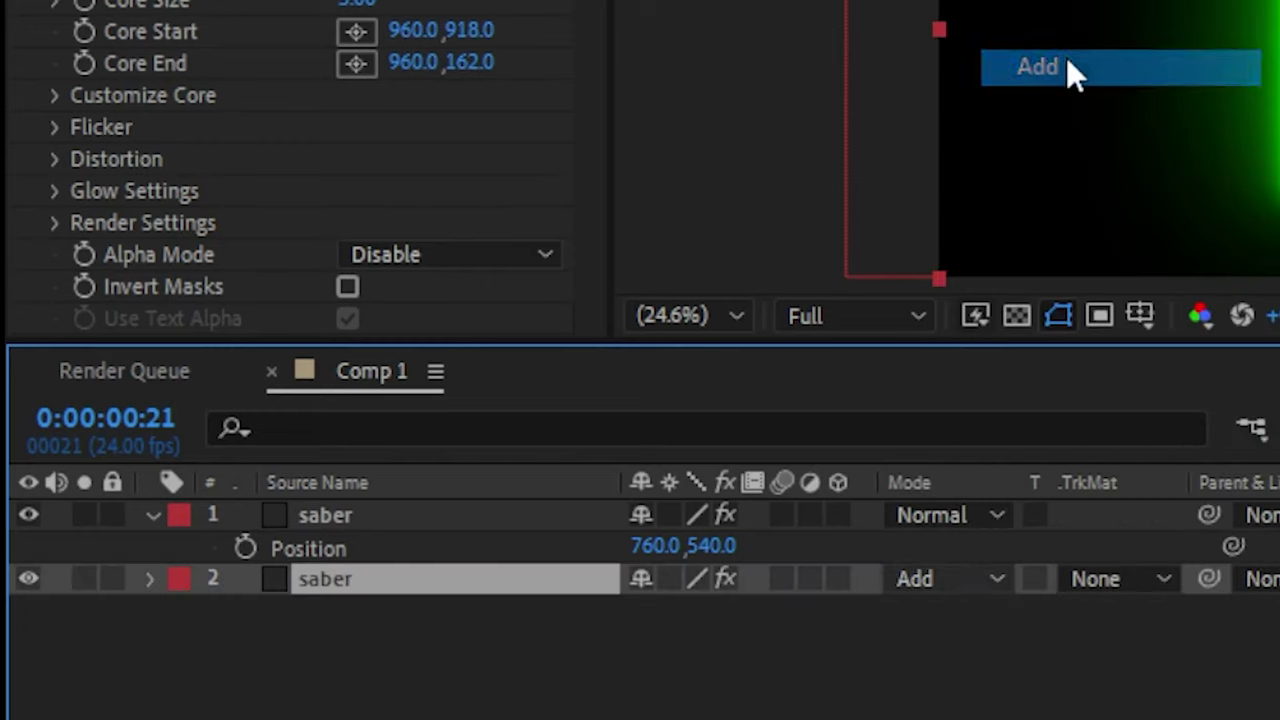
{"action": "left_click", "coordinate": [980, 515]}
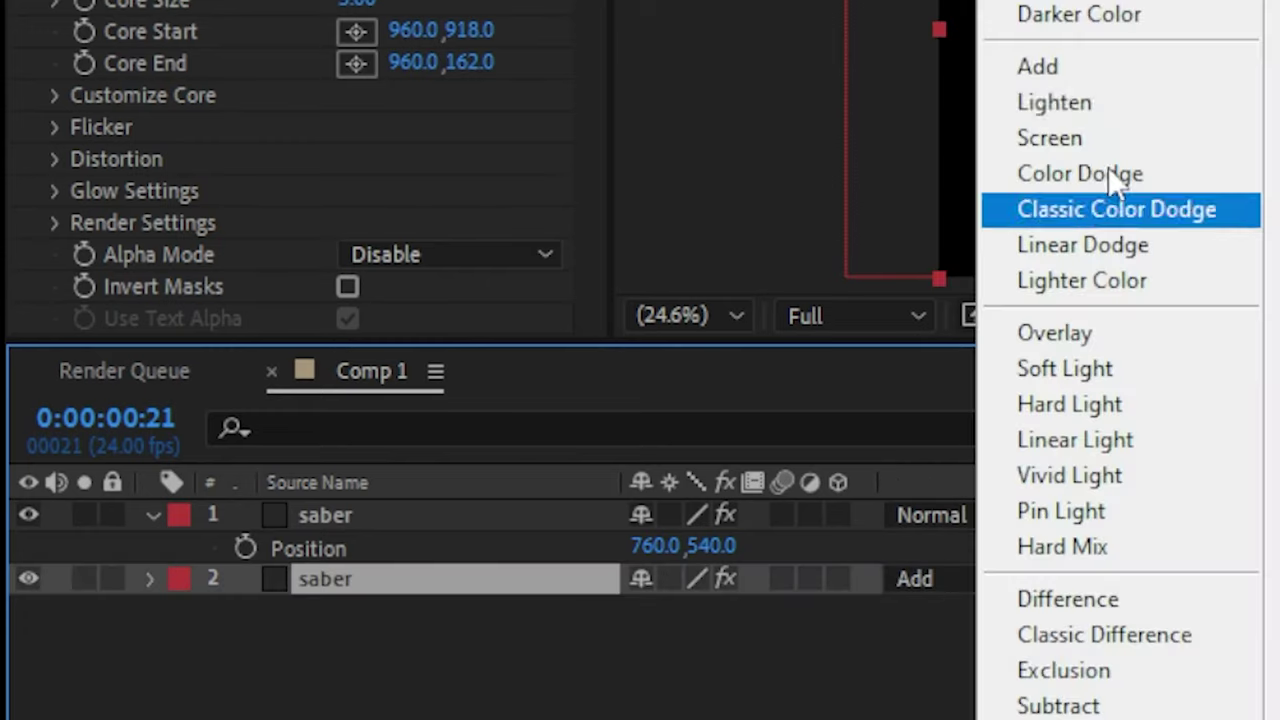
{"action": "left_click", "coordinate": [1065, 64]}
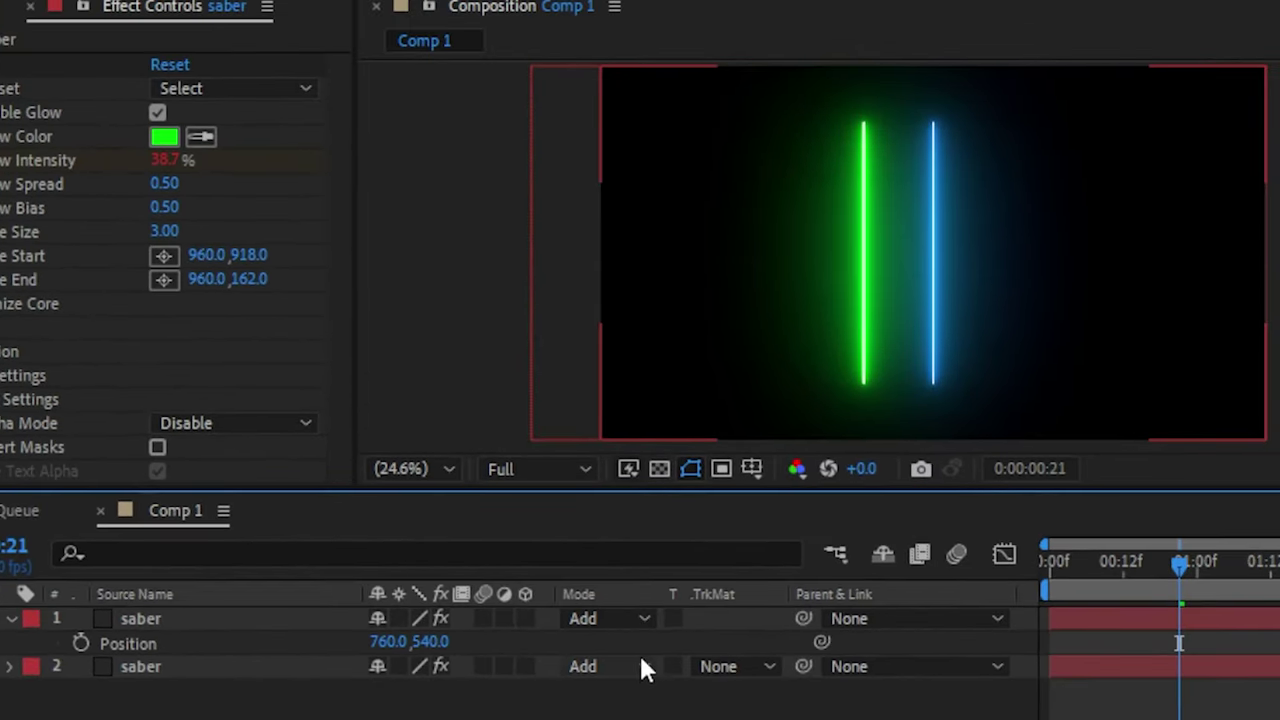
- Set the green saber's Position X to 760
{"action": "left_click", "coordinate": [395, 641]}
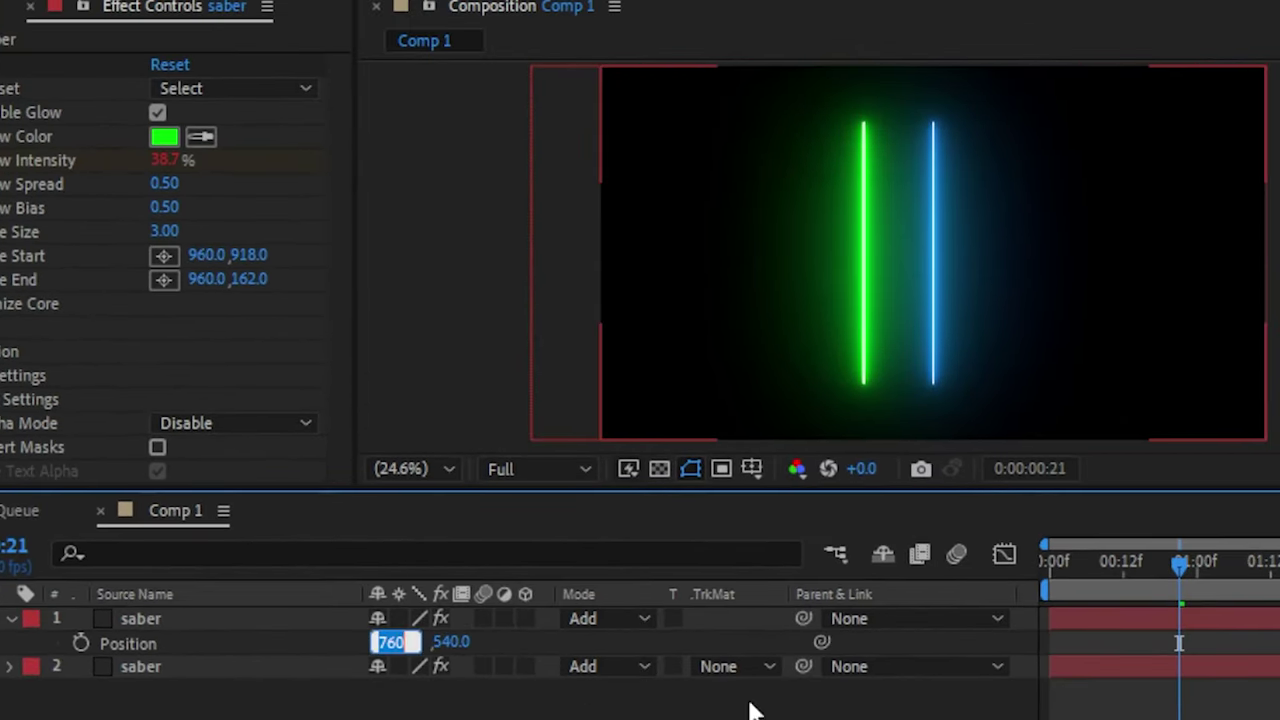
{"action": "type", "text": "560"}
{"action": "key", "text": "Return"}
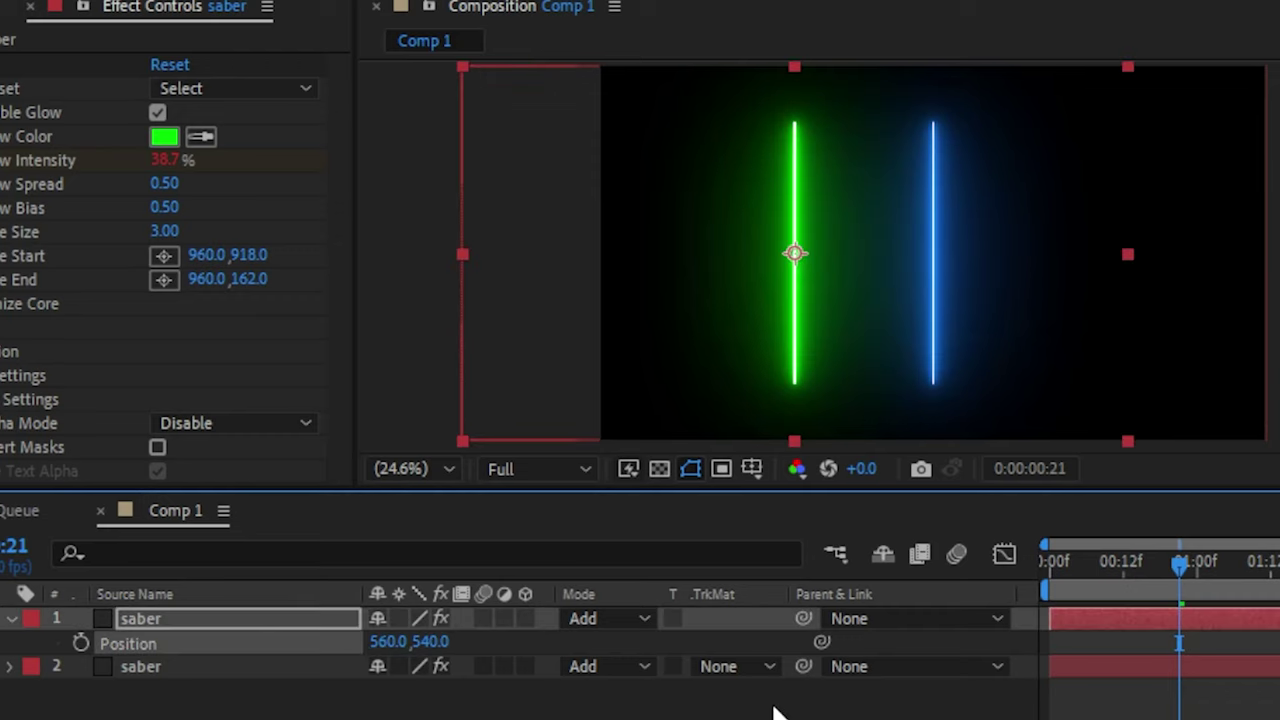
{"action": "left_click", "coordinate": [383, 641]}
{"action": "type", "text": "7"}
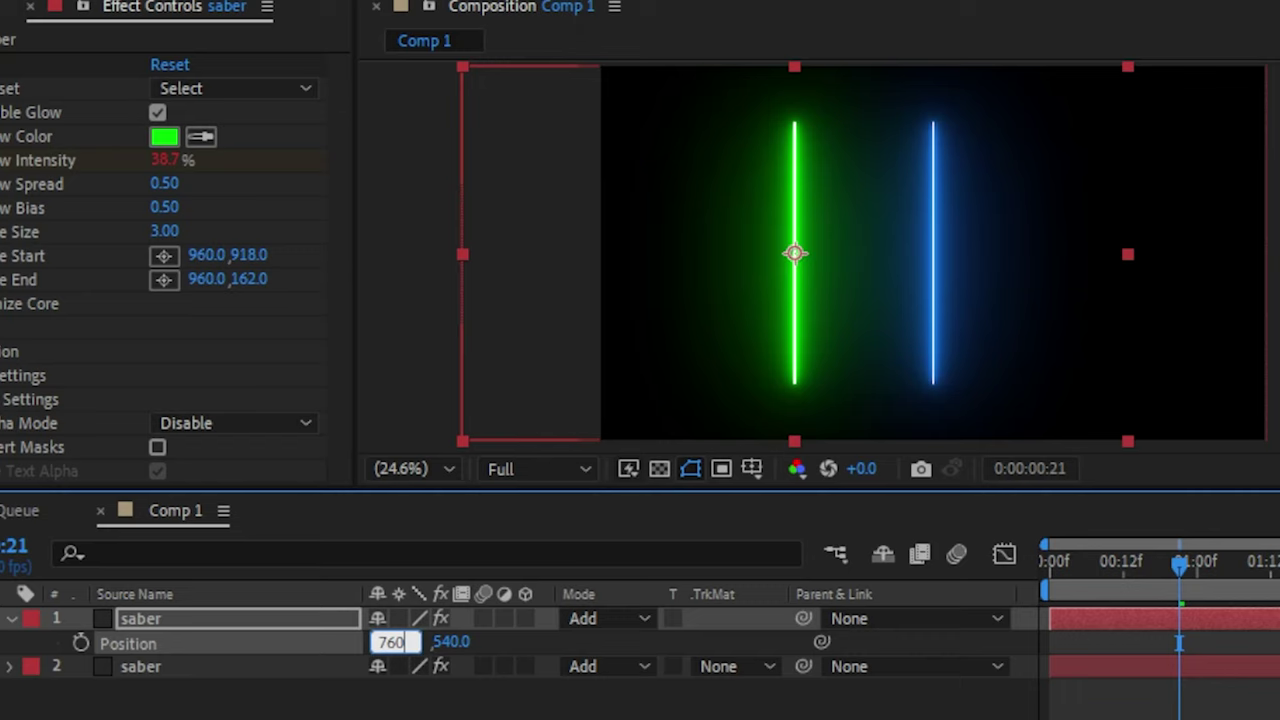
{"action": "type", "text": "60"}
{"action": "key", "text": "Return"}
- Duplicate the top saber, move it to X 1160 and make its glow red
{"action": "left_click", "coordinate": [138, 619]}
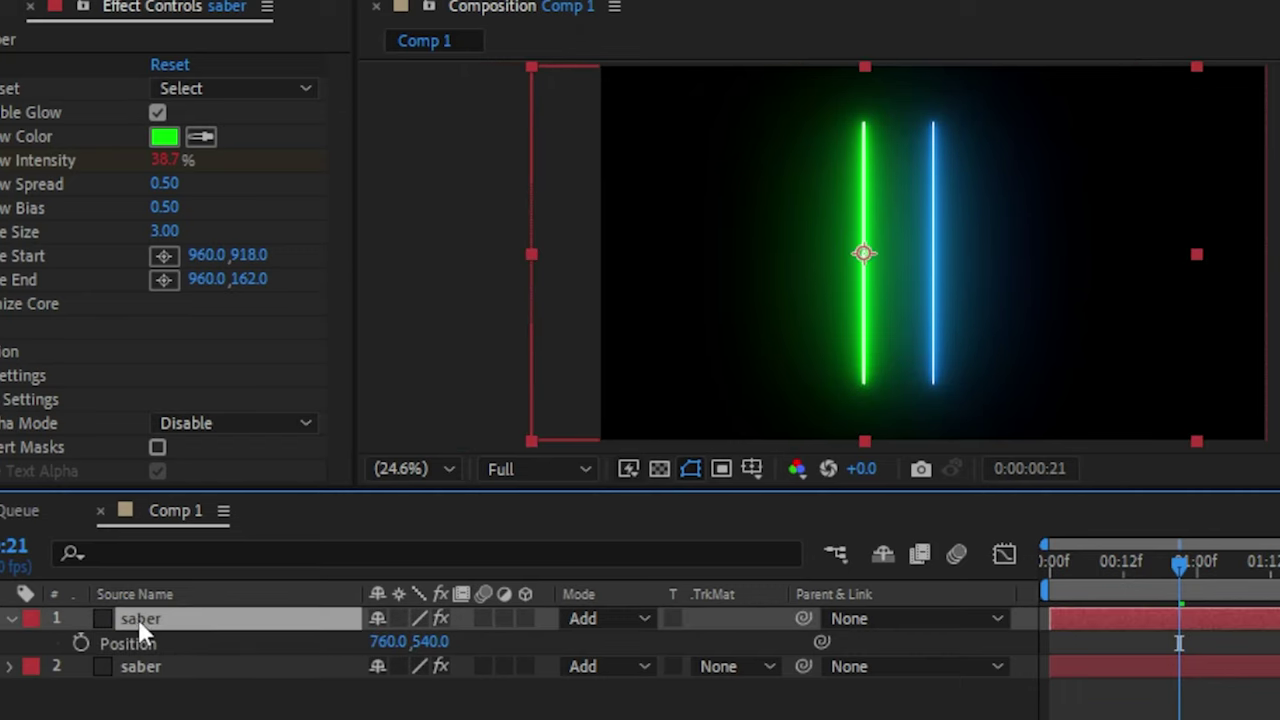
{"action": "key", "text": "ctrl+d"}
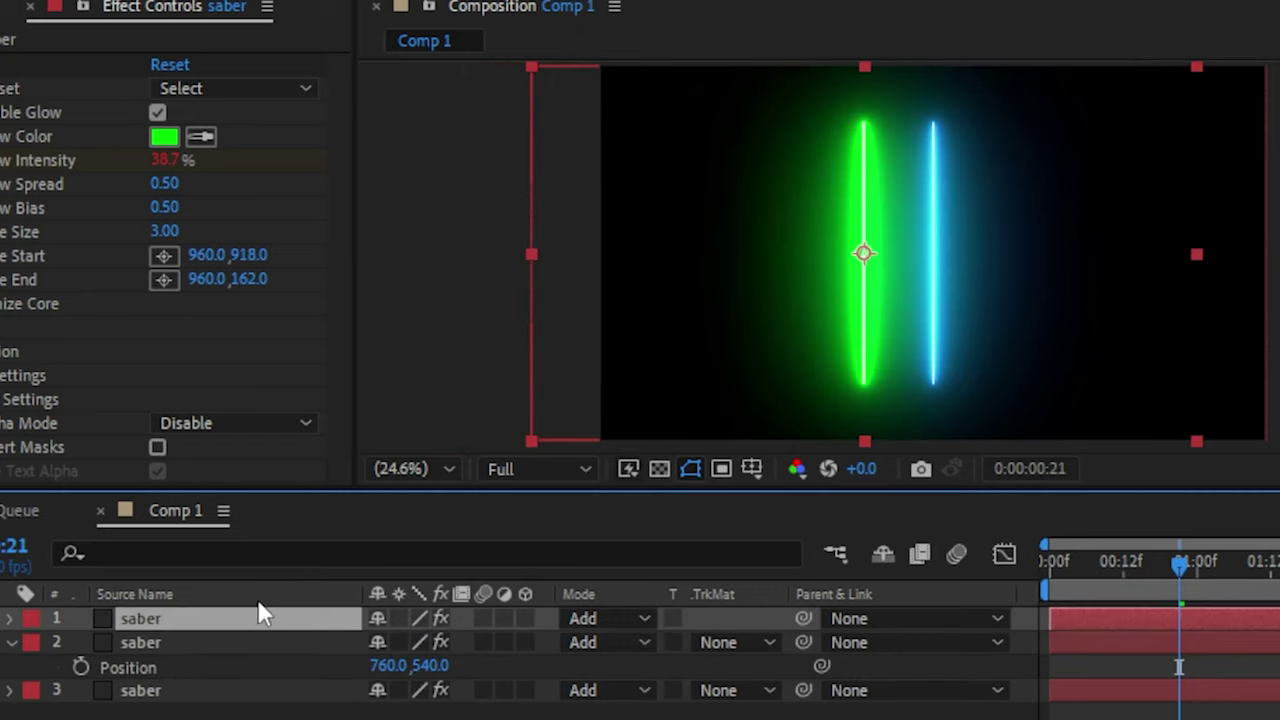
{"action": "key", "text": "p"}
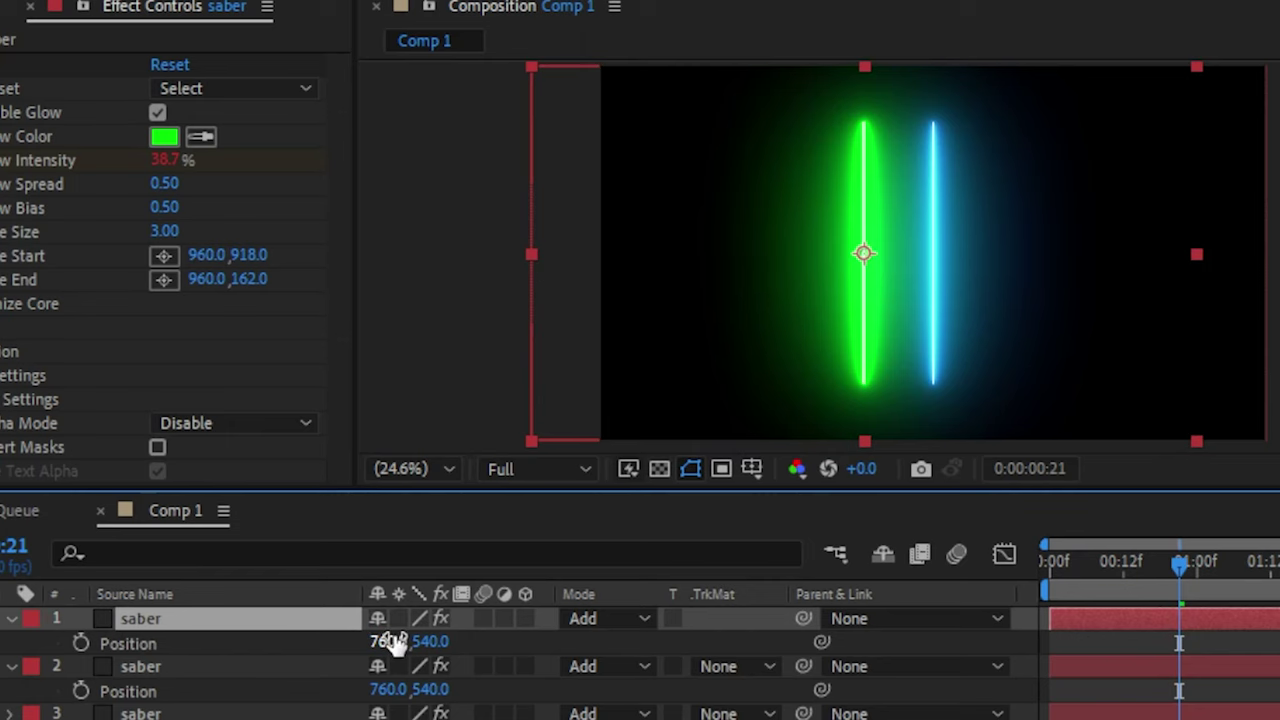
{"action": "left_click", "coordinate": [392, 641]}
{"action": "type", "text": "1160"}
{"action": "key", "text": "Return"}
{"action": "left_click", "coordinate": [164, 136]}
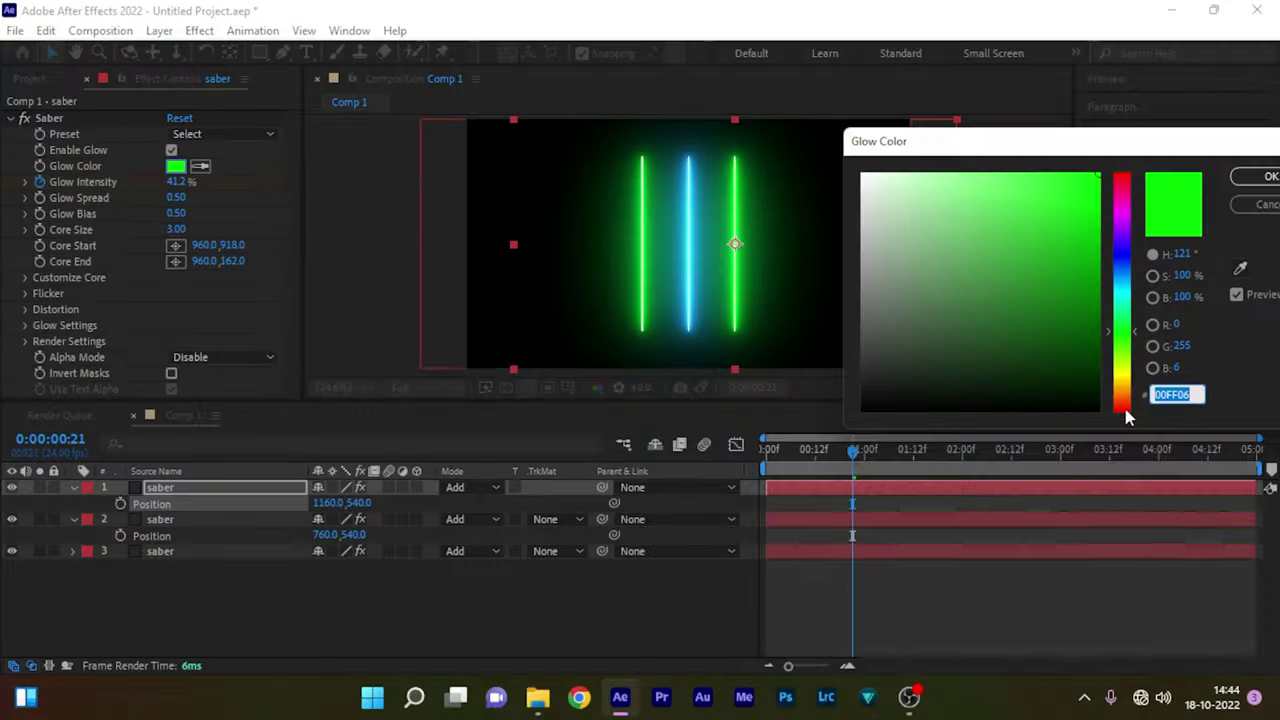
{"action": "left_click", "coordinate": [1125, 408]}
{"action": "left_click", "coordinate": [1268, 176]}
- Add another saber copy at X 1360 with a cyan glow
{"action": "left_click", "coordinate": [568, 590]}
{"action": "left_click", "coordinate": [206, 491]}
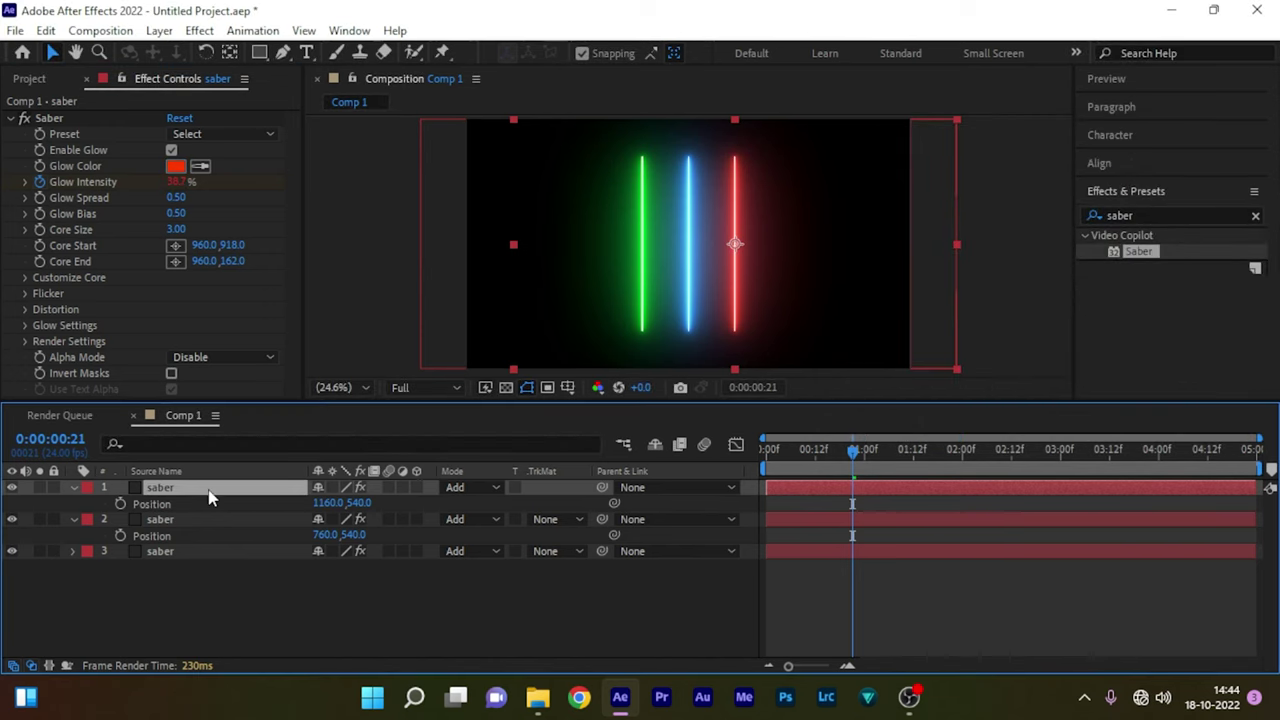
{"action": "key", "text": "ctrl+d"}
{"action": "key", "text": "p"}
{"action": "left_click", "coordinate": [326, 503]}
{"action": "type", "text": "1360"}
{"action": "key", "text": "Return"}
{"action": "left_click", "coordinate": [176, 166]}
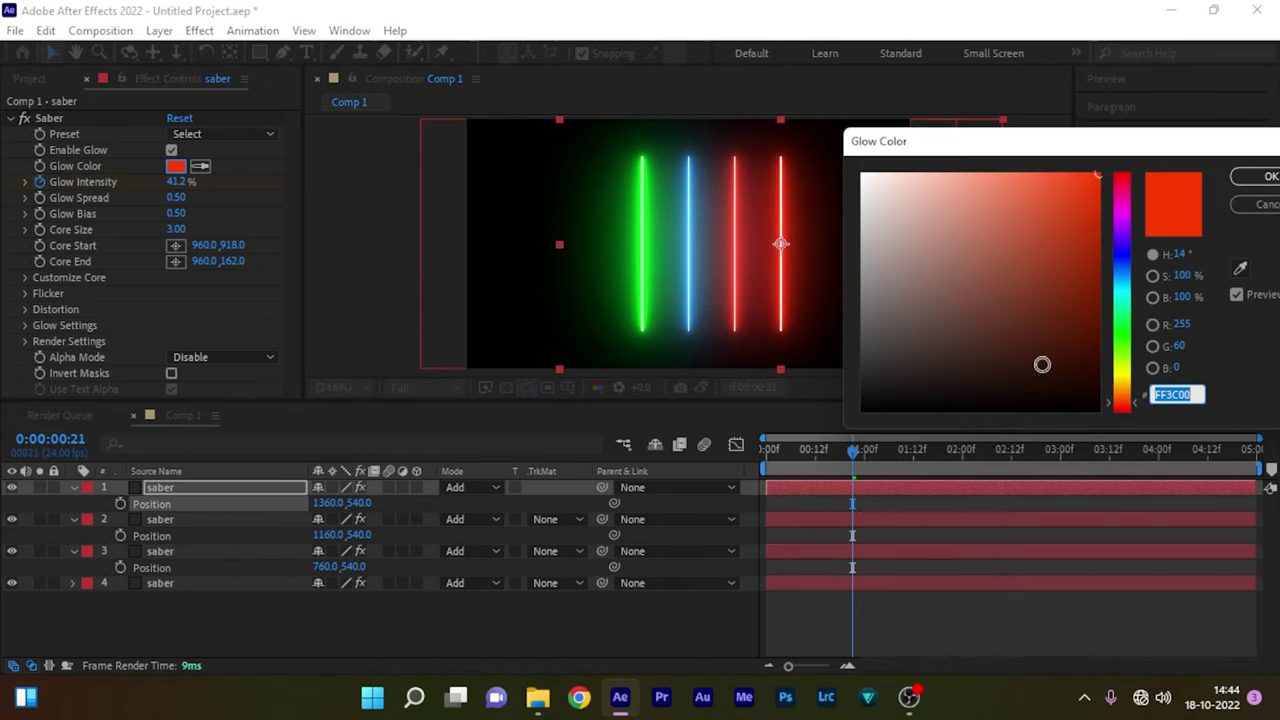
{"action": "left_click", "coordinate": [1122, 298]}
{"action": "left_click", "coordinate": [1268, 176]}
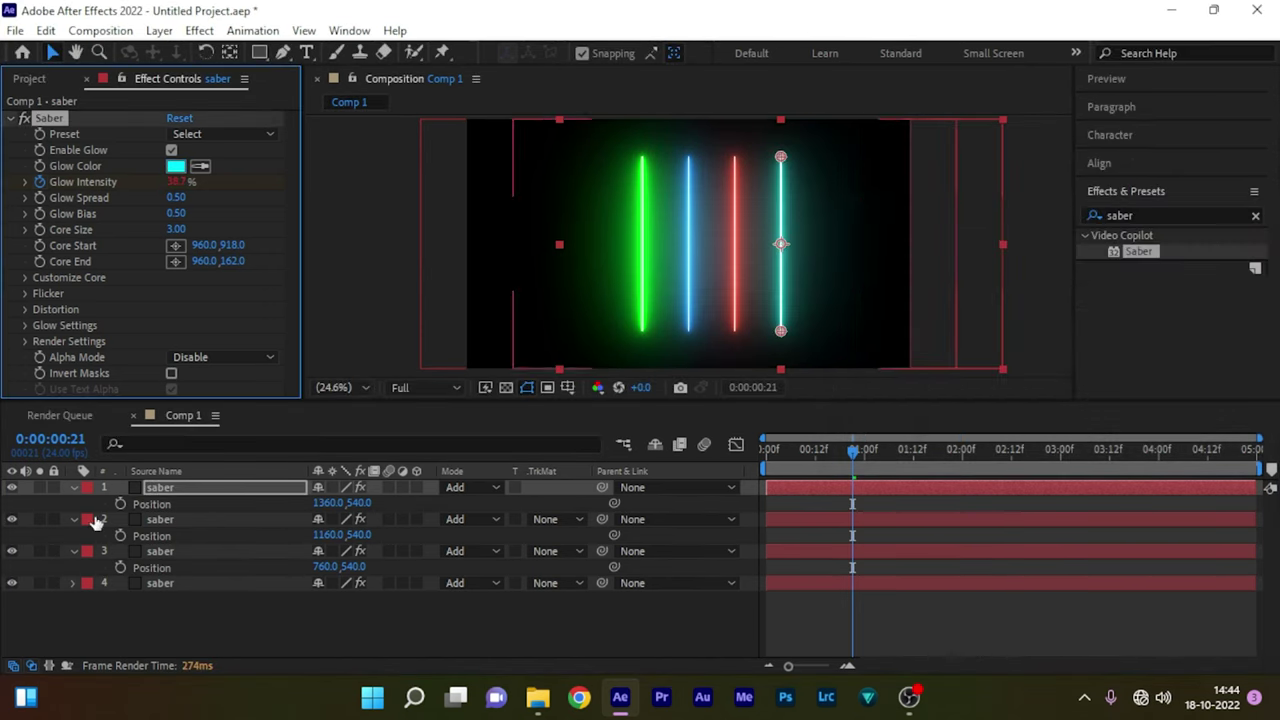
- Duplicate the third saber to X 560 with a magenta glow, then preview from the start
{"action": "left_click", "coordinate": [193, 551]}
{"action": "key", "text": "ctrl+d"}
{"action": "key", "text": "p"}
{"action": "left_click", "coordinate": [335, 567]}
{"action": "type", "text": "560"}
{"action": "key", "text": "Return"}
{"action": "left_click", "coordinate": [176, 166]}
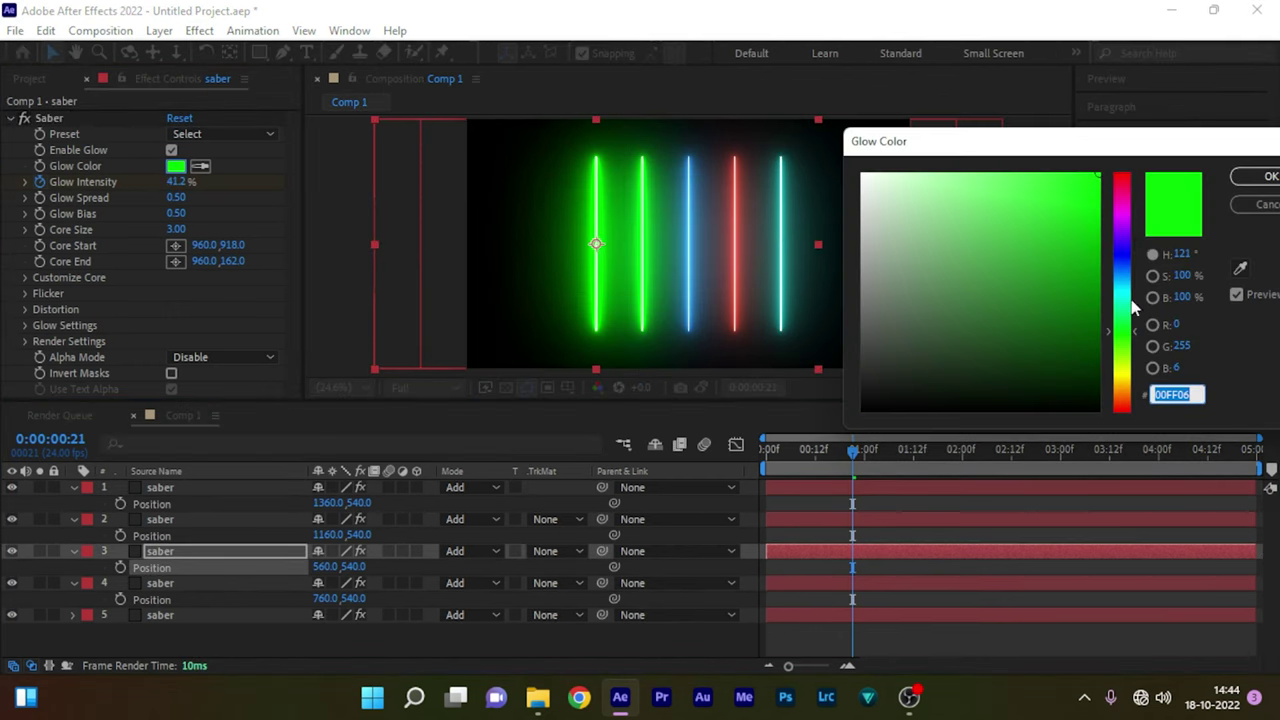
{"action": "left_click", "coordinate": [1115, 212]}
{"action": "left_click", "coordinate": [1266, 176]}
{"action": "left_click_drag", "start_coordinate": [854, 451], "coordinate": [687, 484]}
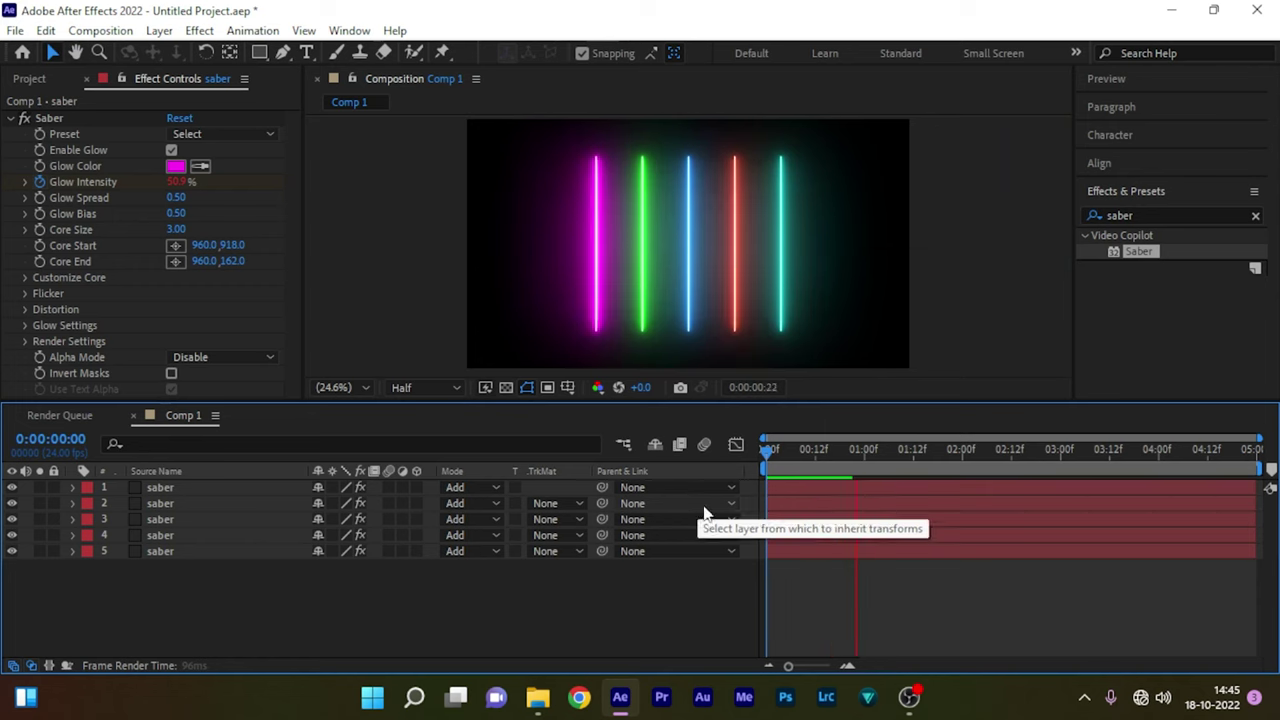
{"action": "left_click", "coordinate": [909, 594]}
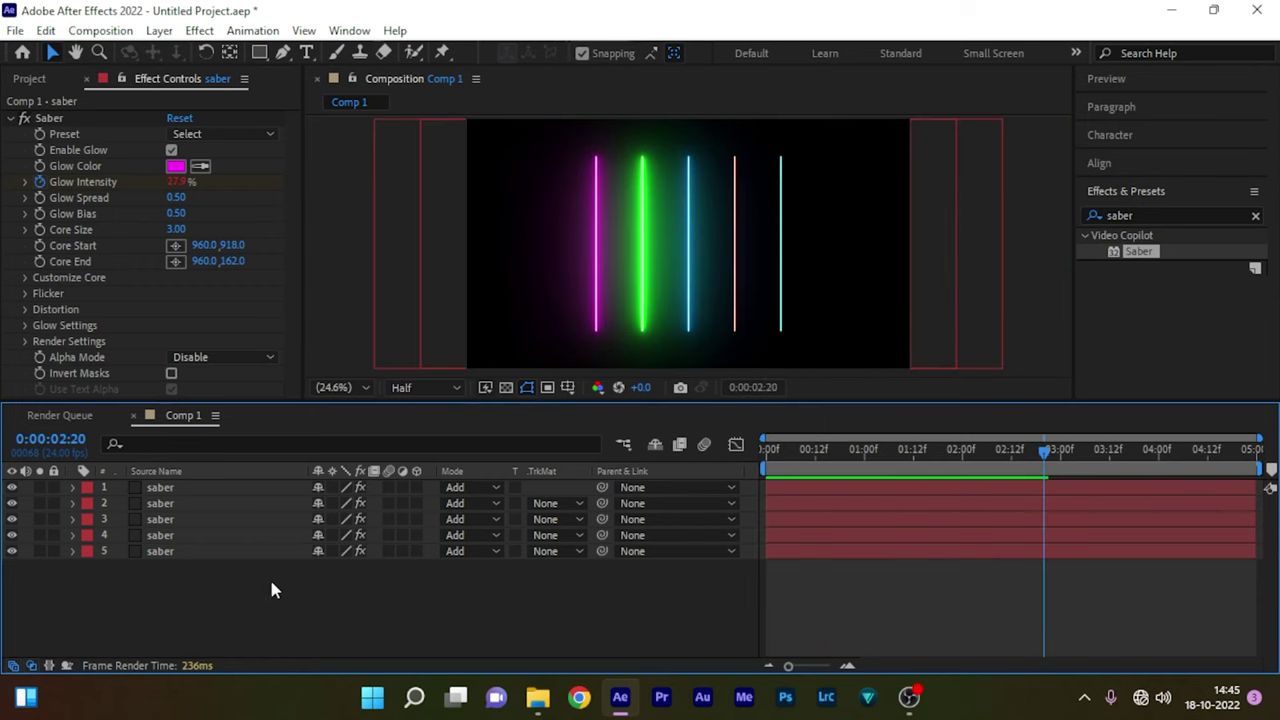
- Pre-compose all five saber layers into 'saber precomp' and duplicate the precomp layer
{"action": "left_click", "coordinate": [262, 549]}
{"action": "left_click", "coordinate": [263, 487], "text": "shift"}
{"action": "right_click", "coordinate": [263, 487]}
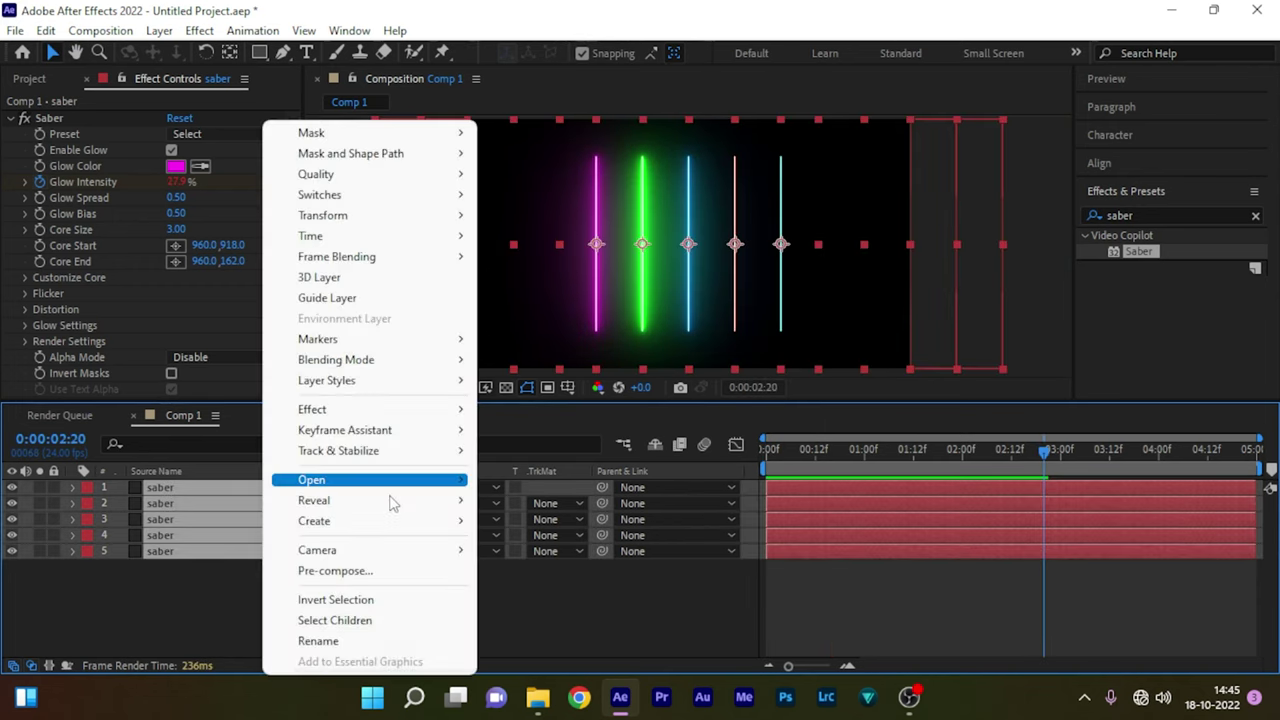
{"action": "left_click", "coordinate": [465, 571]}
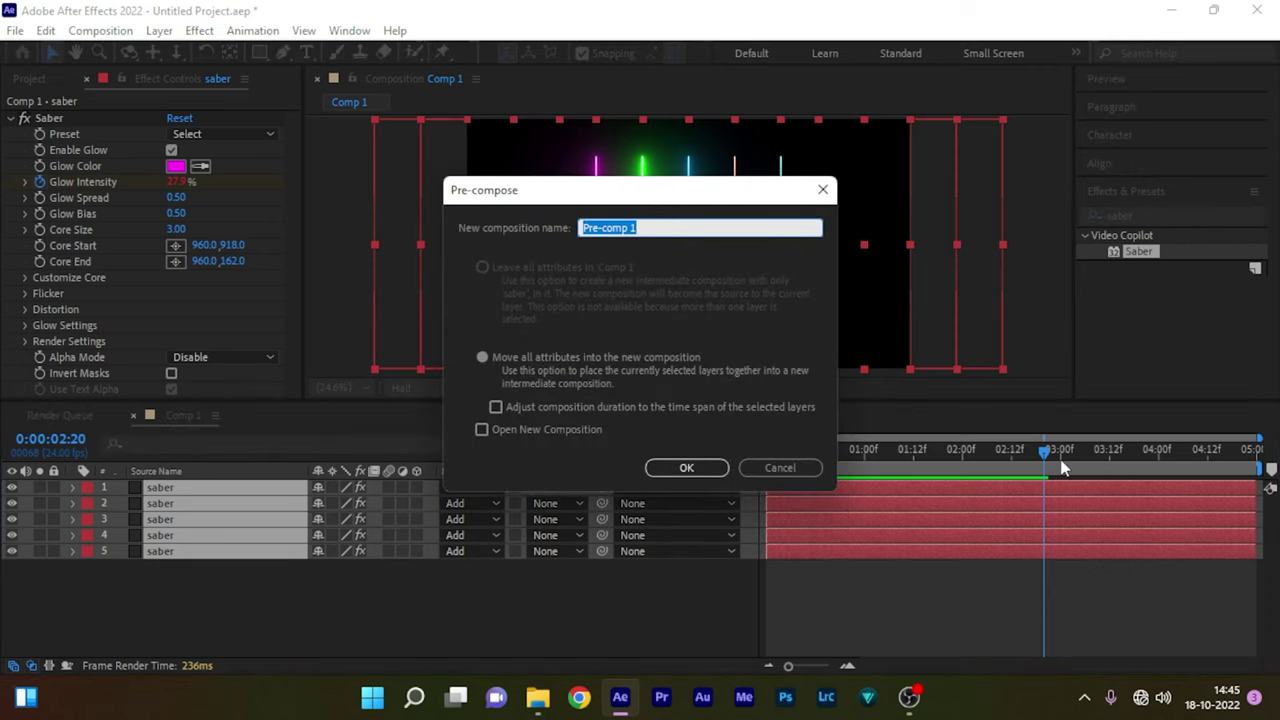
{"action": "key", "text": "BackSpace"}
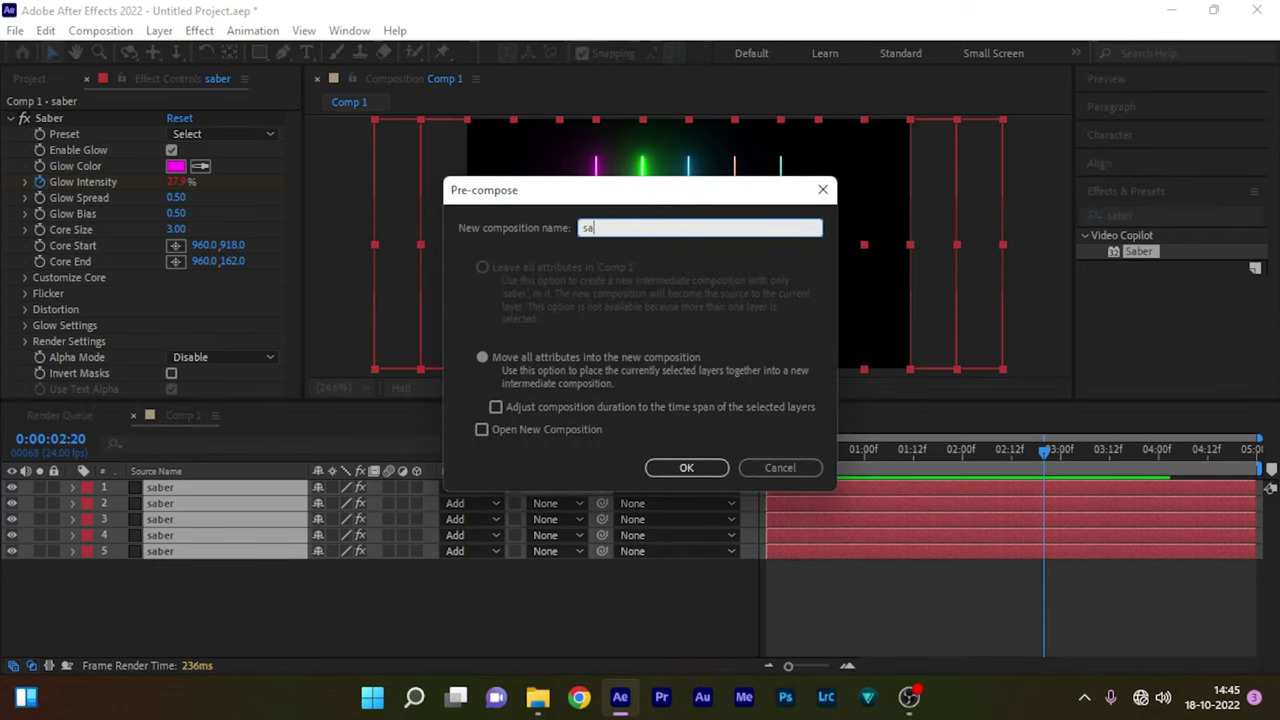
{"action": "type", "text": "saber precomp"}
{"action": "key", "text": "Return"}
{"action": "left_click", "coordinate": [279, 489]}
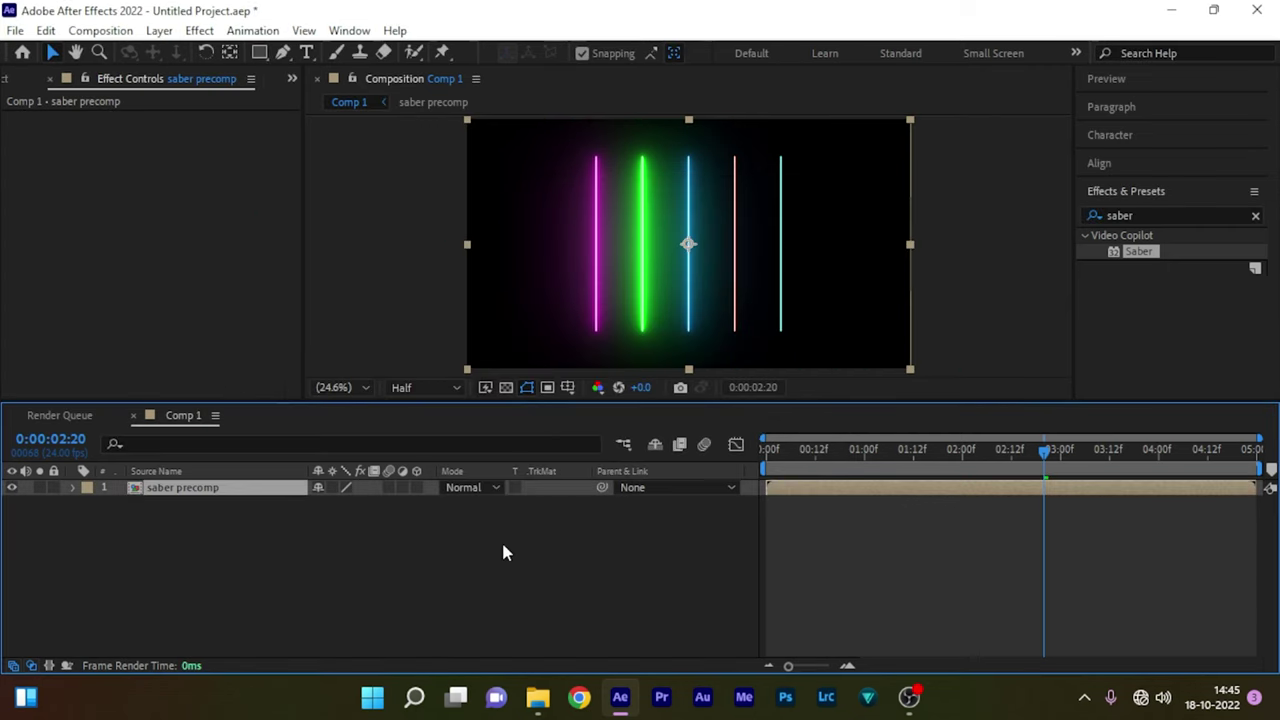
{"action": "key", "text": "ctrl+d"}
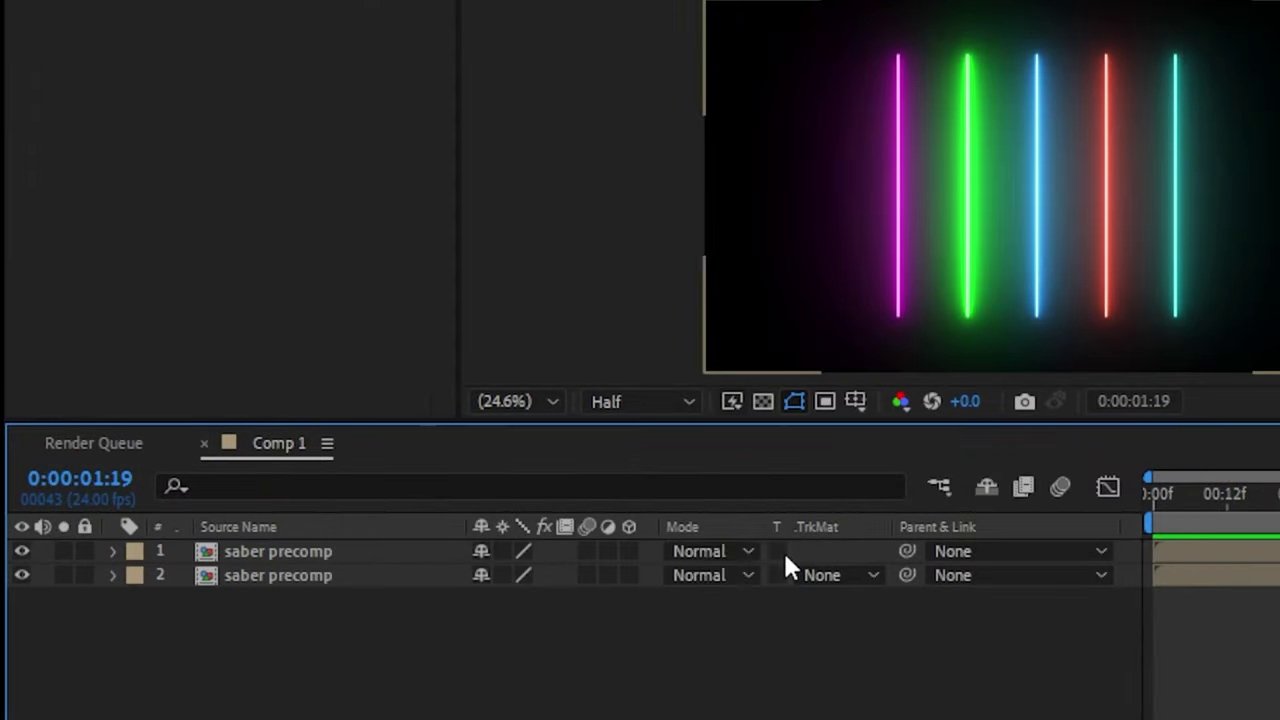
- Blend the top saber precomp as Lighten and apply Camera Lens Blur to layer 2
{"action": "left_click", "coordinate": [731, 554]}
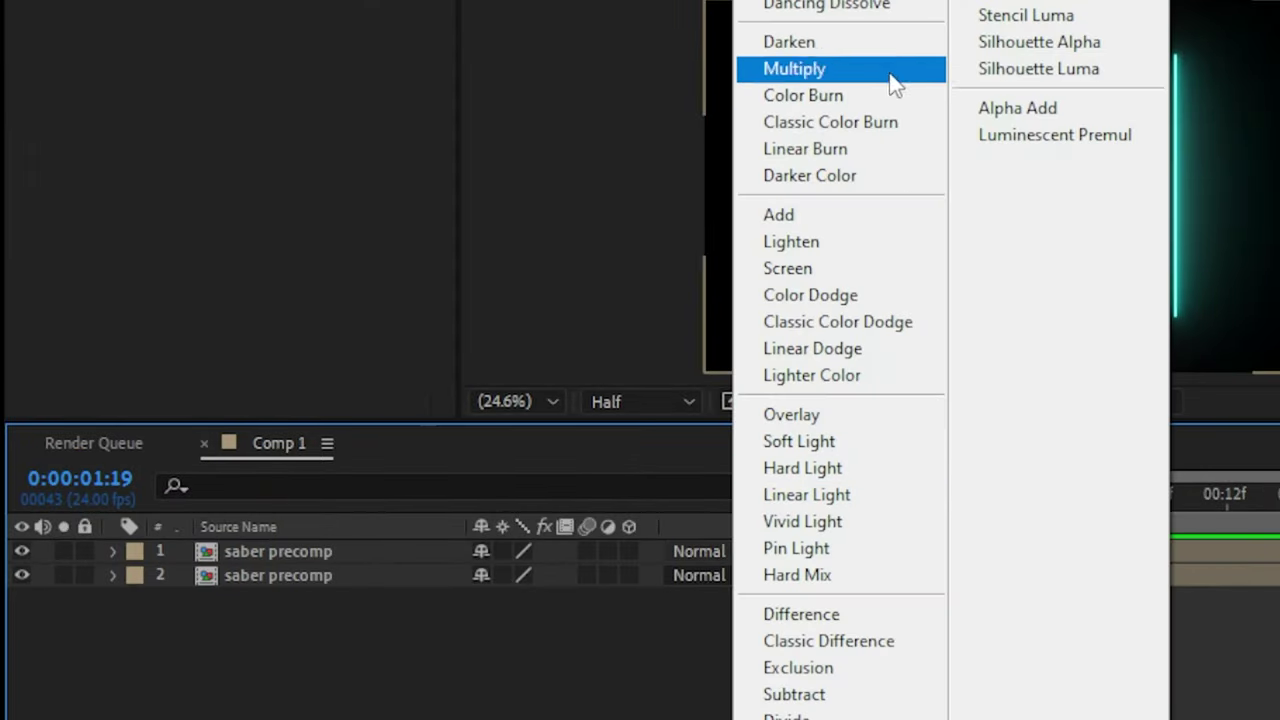
{"action": "left_click", "coordinate": [818, 243]}
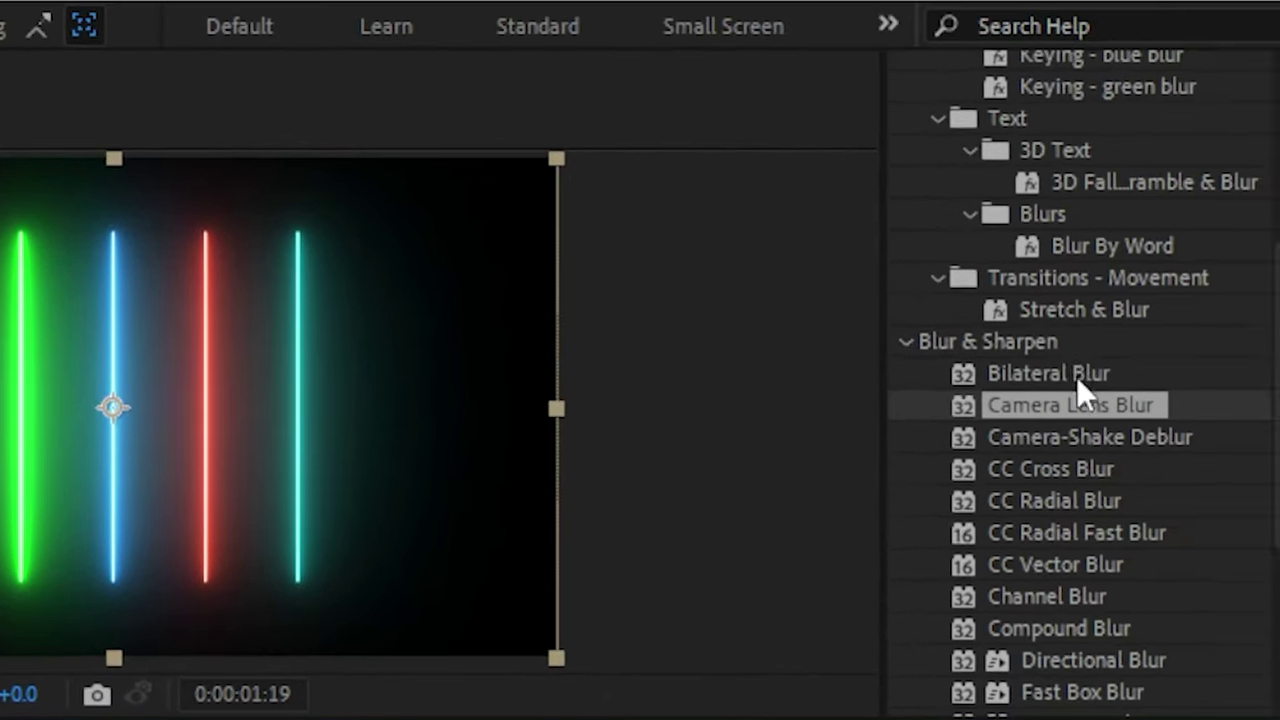
{"action": "scroll", "coordinate": [1144, 354], "scroll_direction": "up", "scroll_amount": 5}
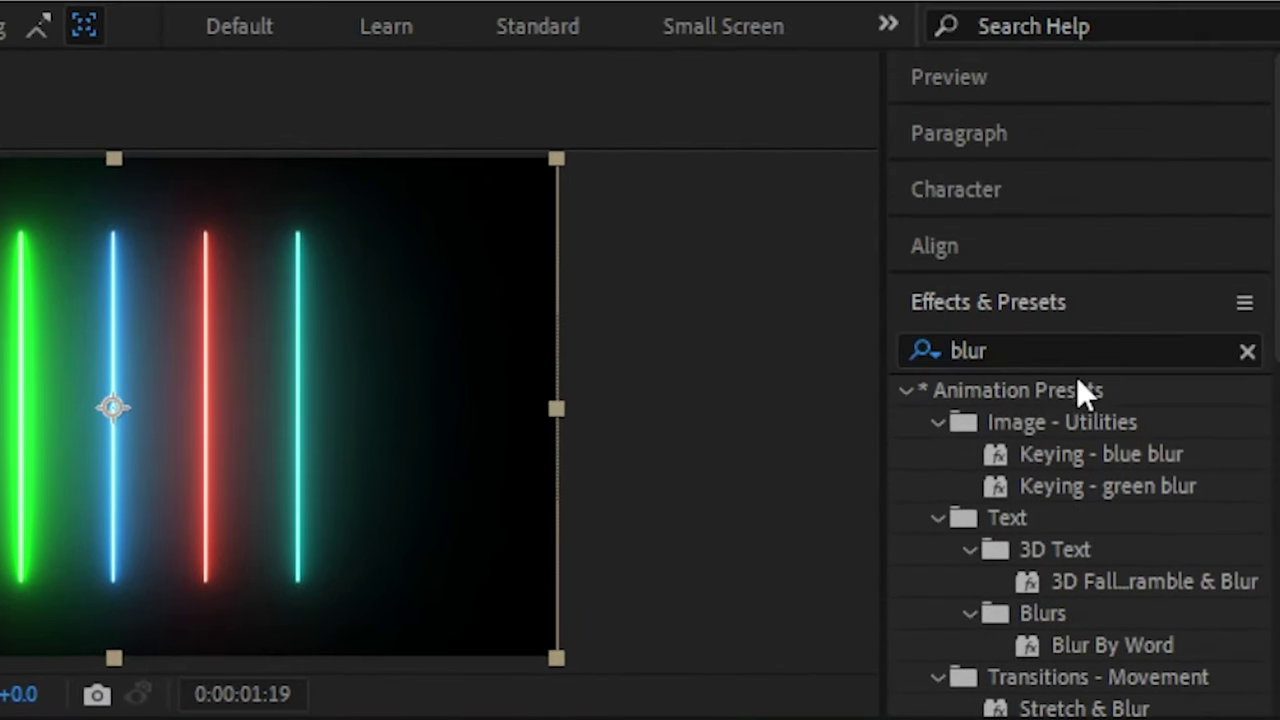
{"action": "left_click", "coordinate": [1074, 323]}
{"action": "double_click", "coordinate": [1005, 345]}
{"action": "type", "text": "c"}
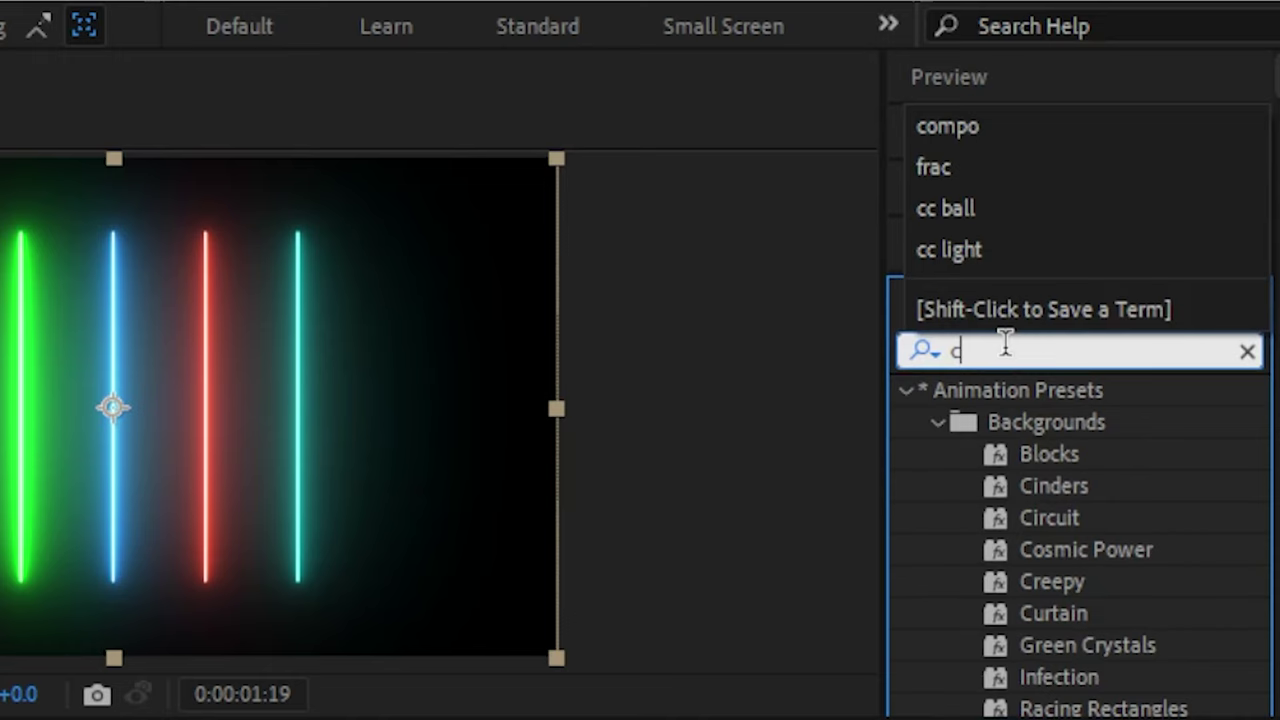
{"action": "type", "text": "amera lens"}
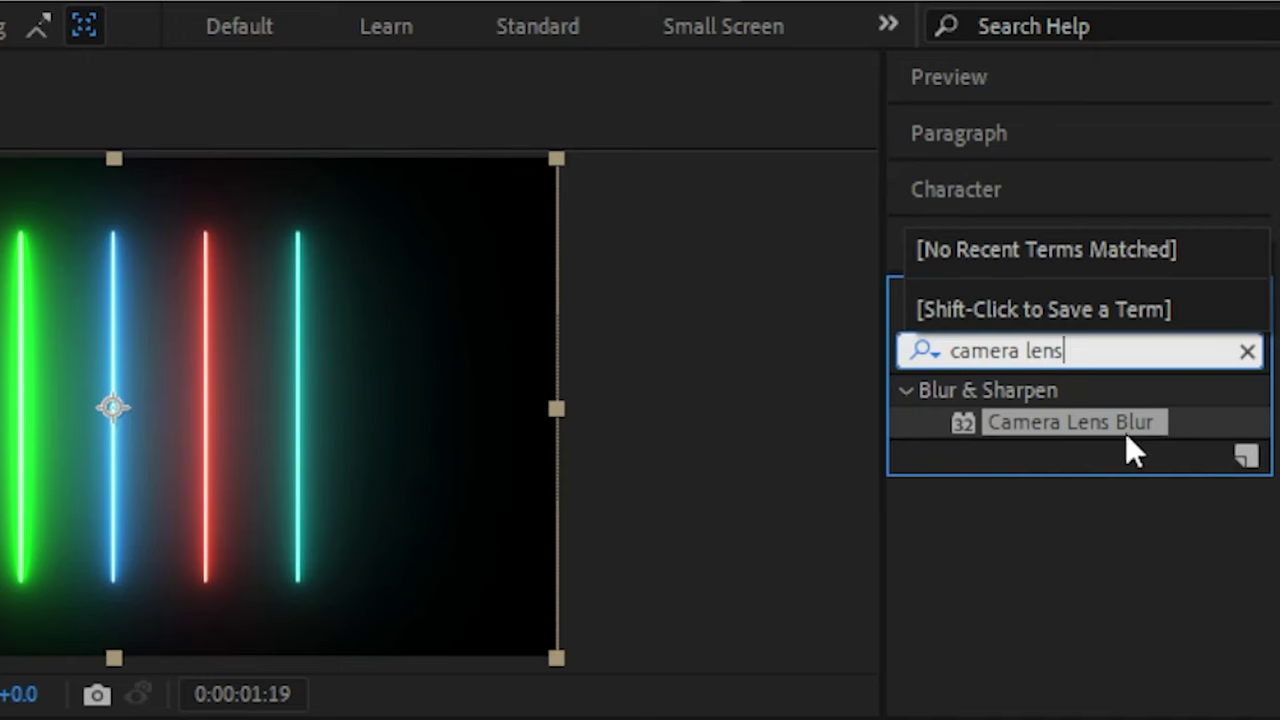
{"action": "left_click_drag", "start_coordinate": [1076, 421], "coordinate": [262, 598]}
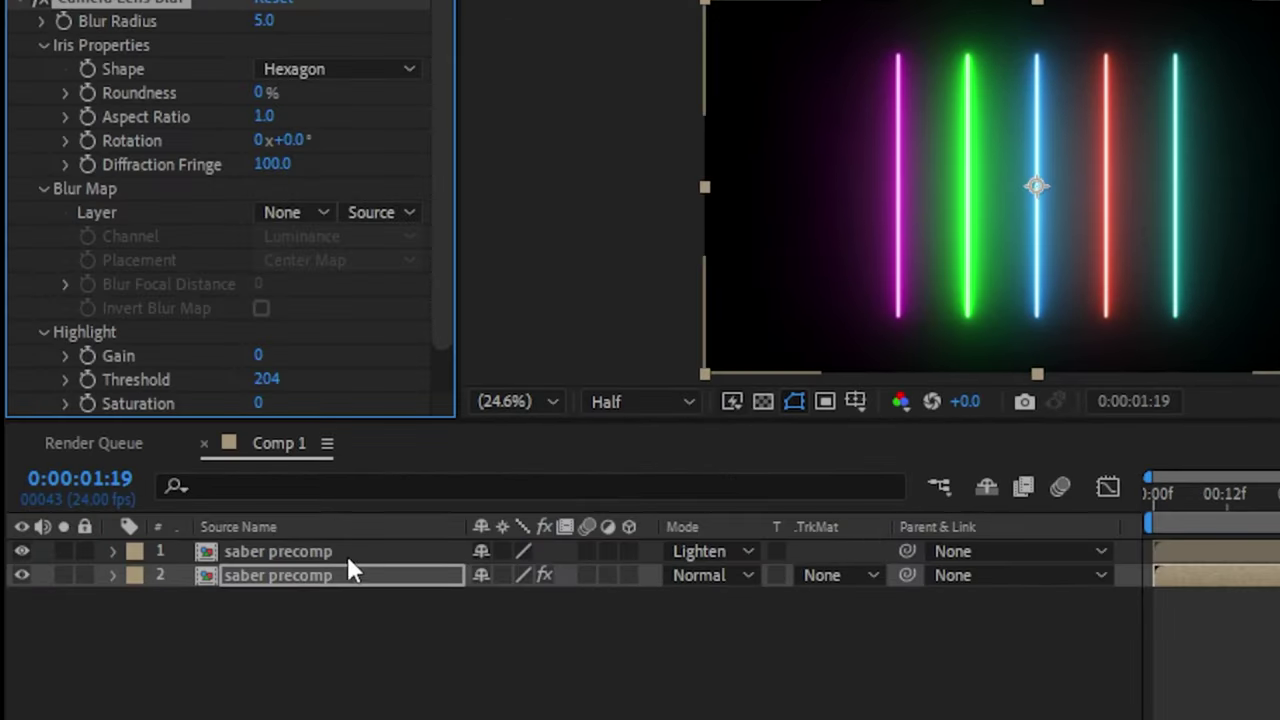
- Set the top precomp's Position Y to 400 and drag the blurred copy down to Y 1268
{"action": "left_click", "coordinate": [346, 552], "text": "shift"}
{"action": "key", "text": "p"}
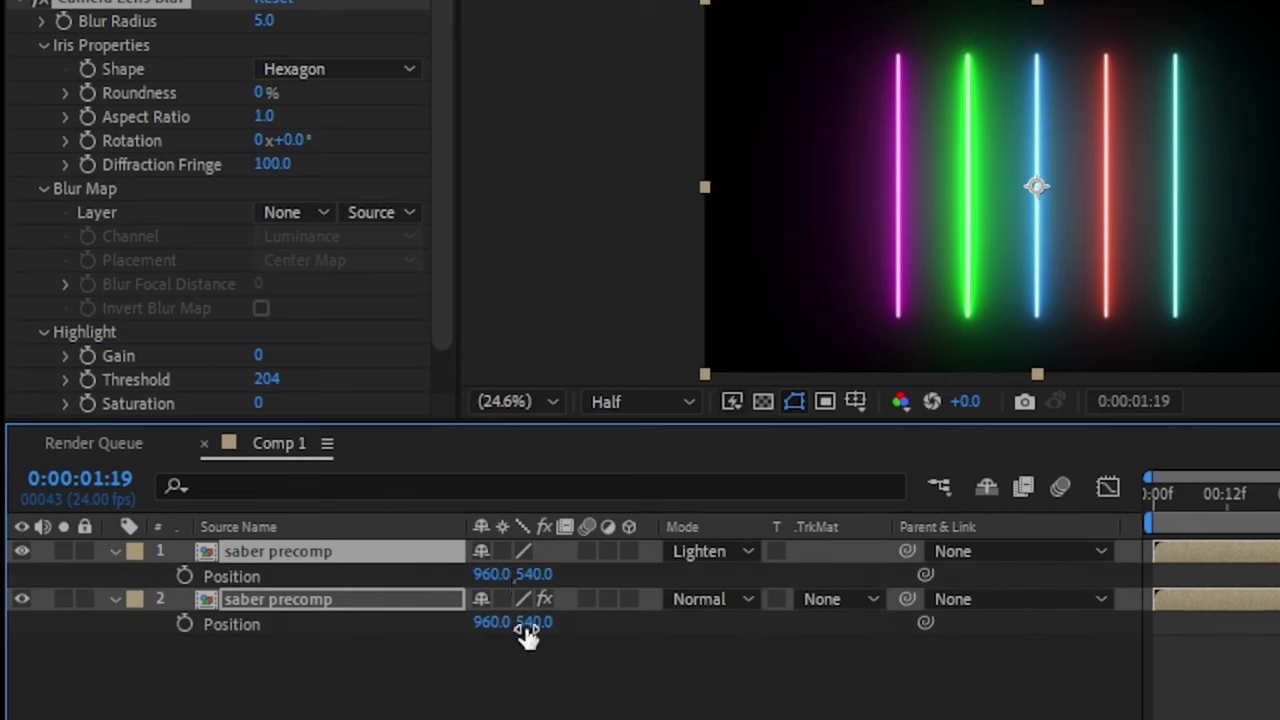
{"action": "left_click", "coordinate": [551, 677]}
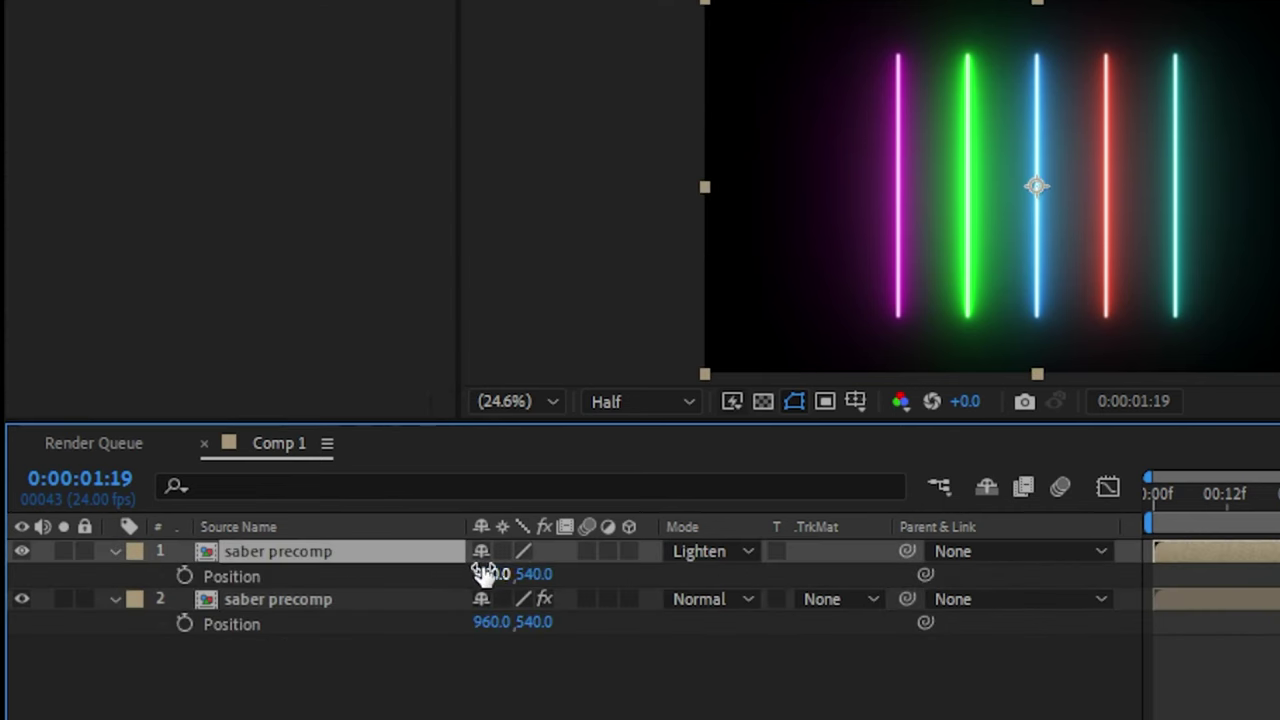
{"action": "left_click_drag", "start_coordinate": [520, 574], "coordinate": [357, 577]}
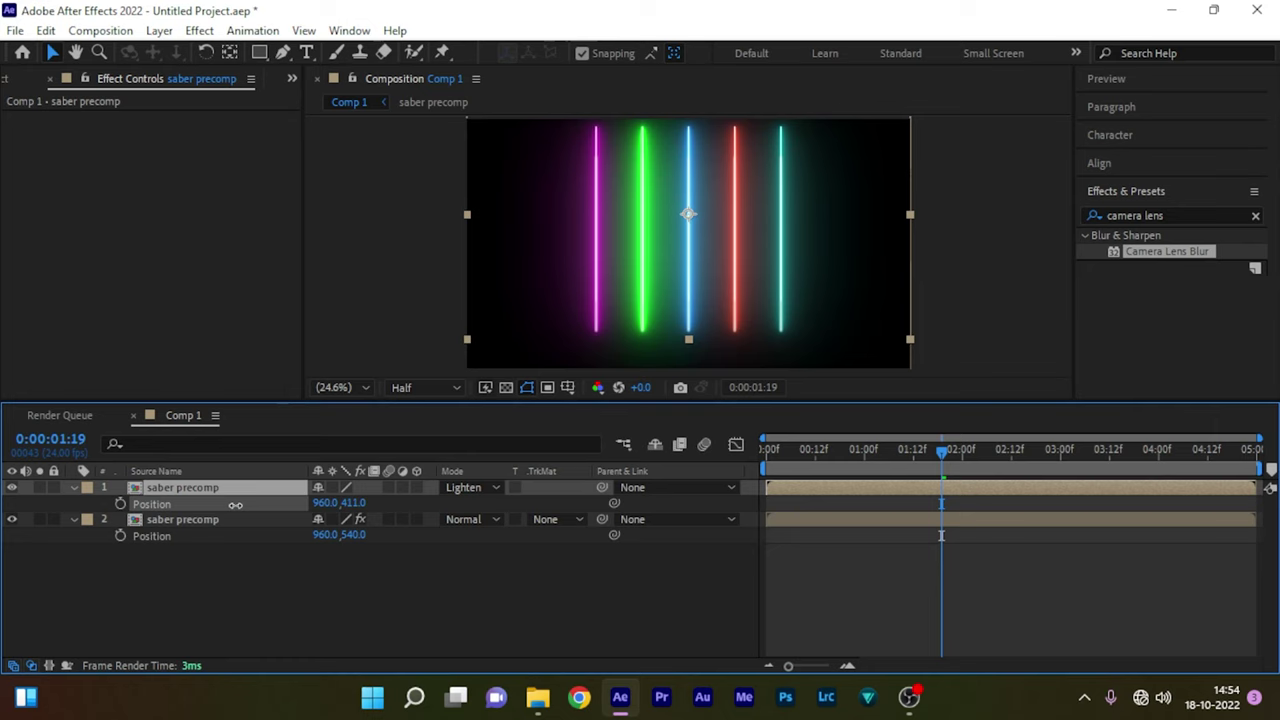
{"action": "left_click", "coordinate": [352, 503]}
{"action": "type", "text": "400"}
{"action": "key", "text": "Return"}
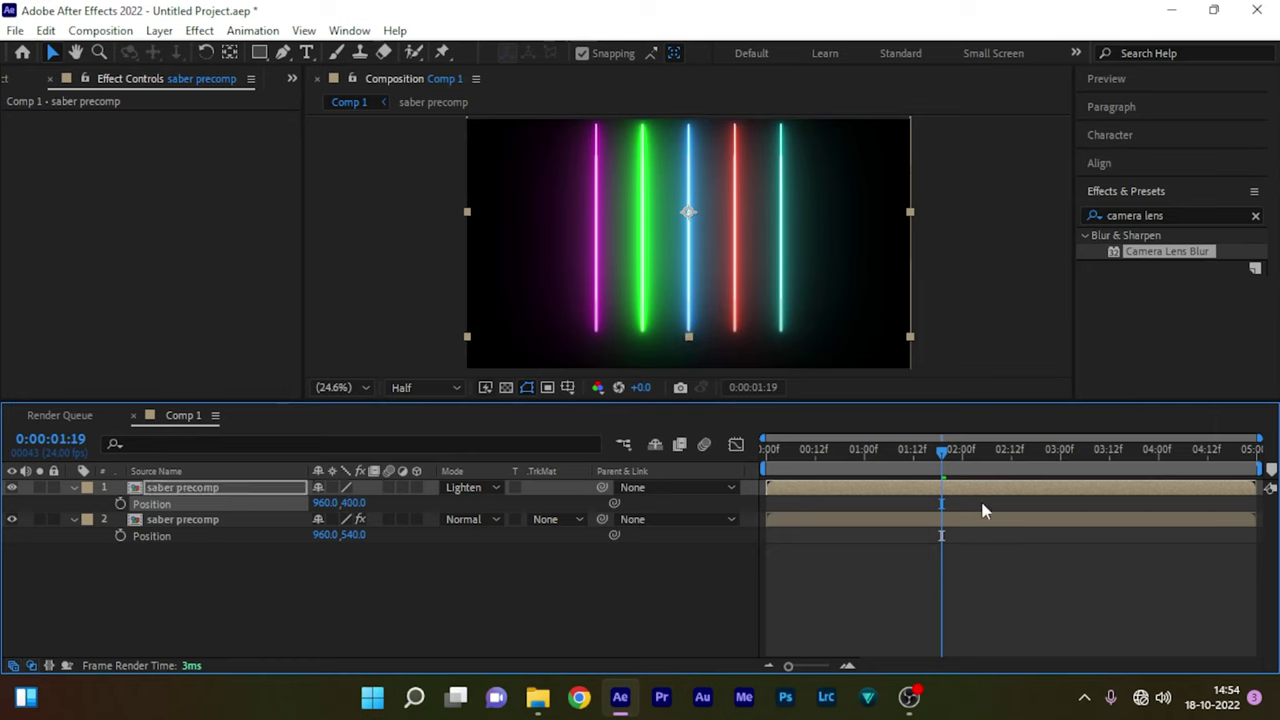
{"action": "left_click", "coordinate": [355, 535]}
{"action": "type", "text": "+140"}
{"action": "key", "text": "Return"}
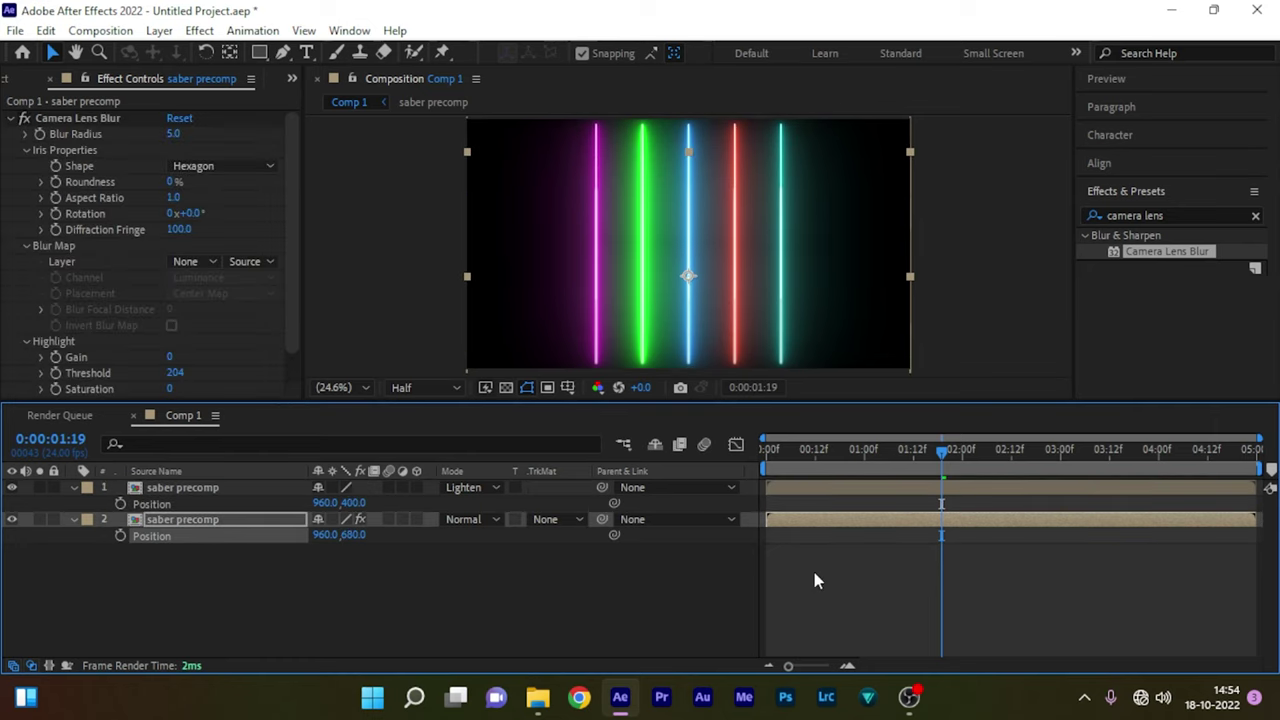
{"action": "left_click_drag", "start_coordinate": [355, 535], "coordinate": [907, 530]}
- Set the Camera Lens Blur radius to 30 and roundness to 30%
{"action": "left_click", "coordinate": [173, 133]}
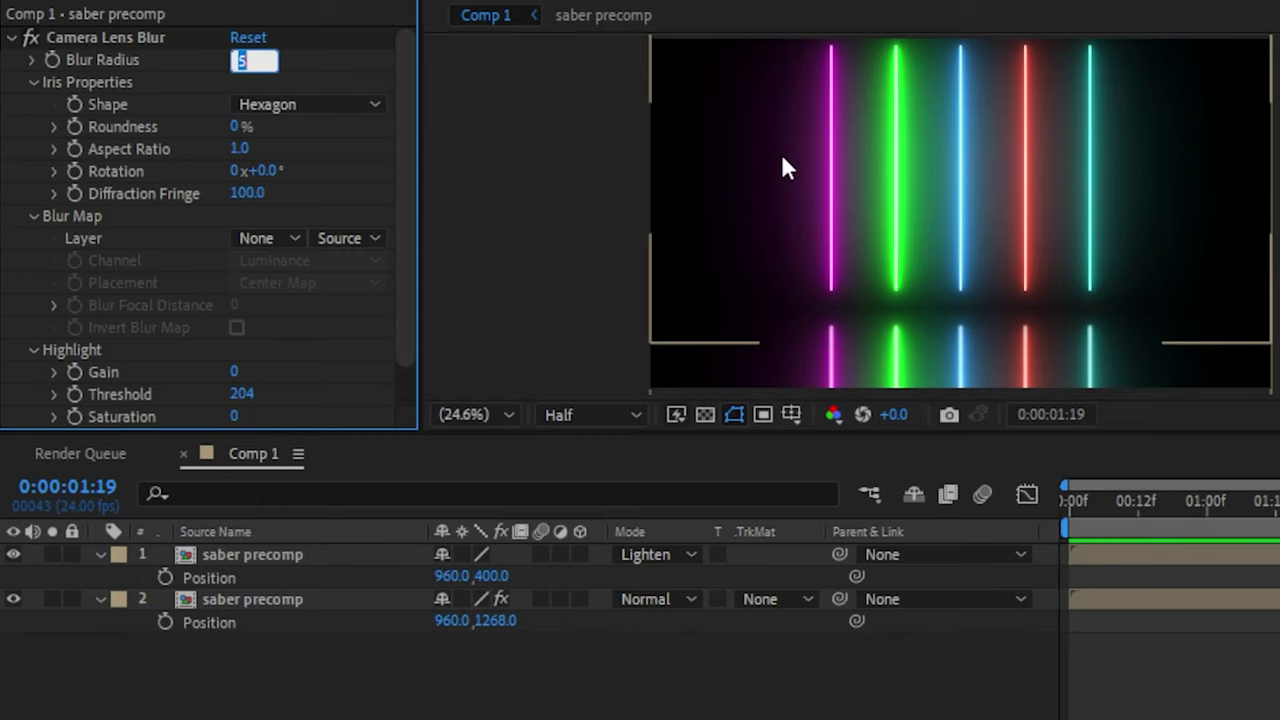
{"action": "type", "text": "30"}
{"action": "key", "text": "Return"}
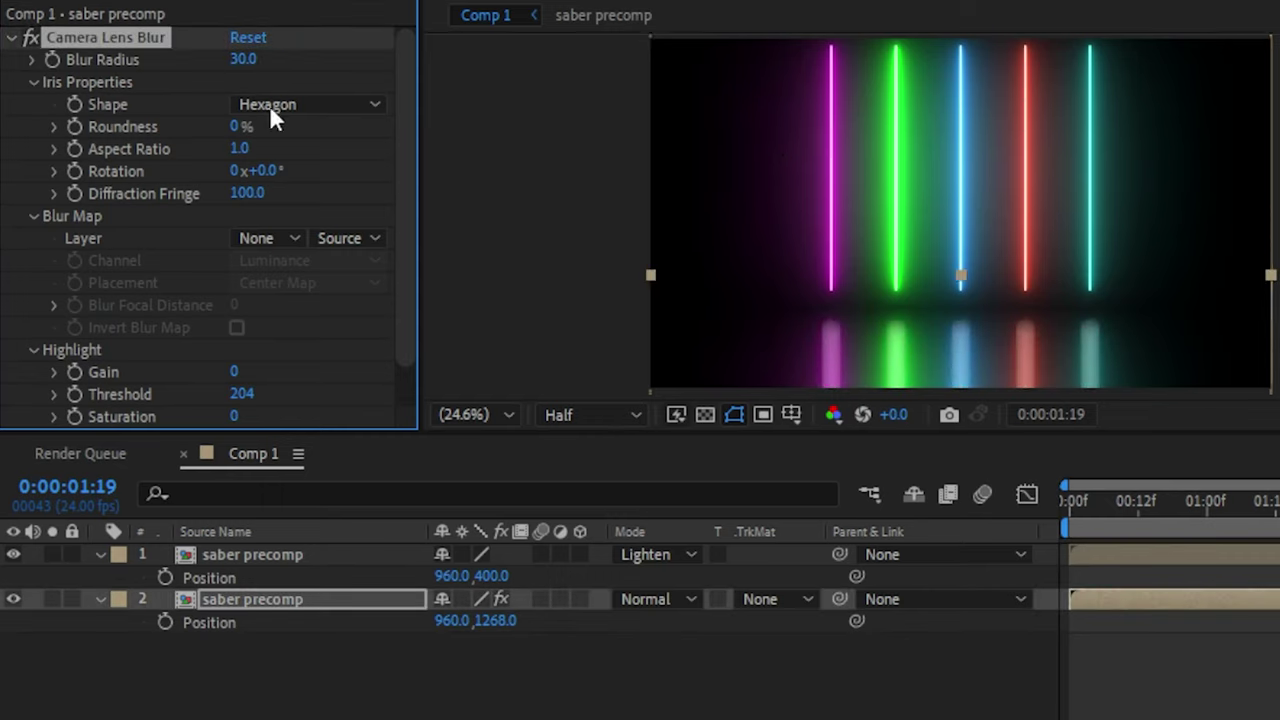
{"action": "left_click", "coordinate": [240, 127]}
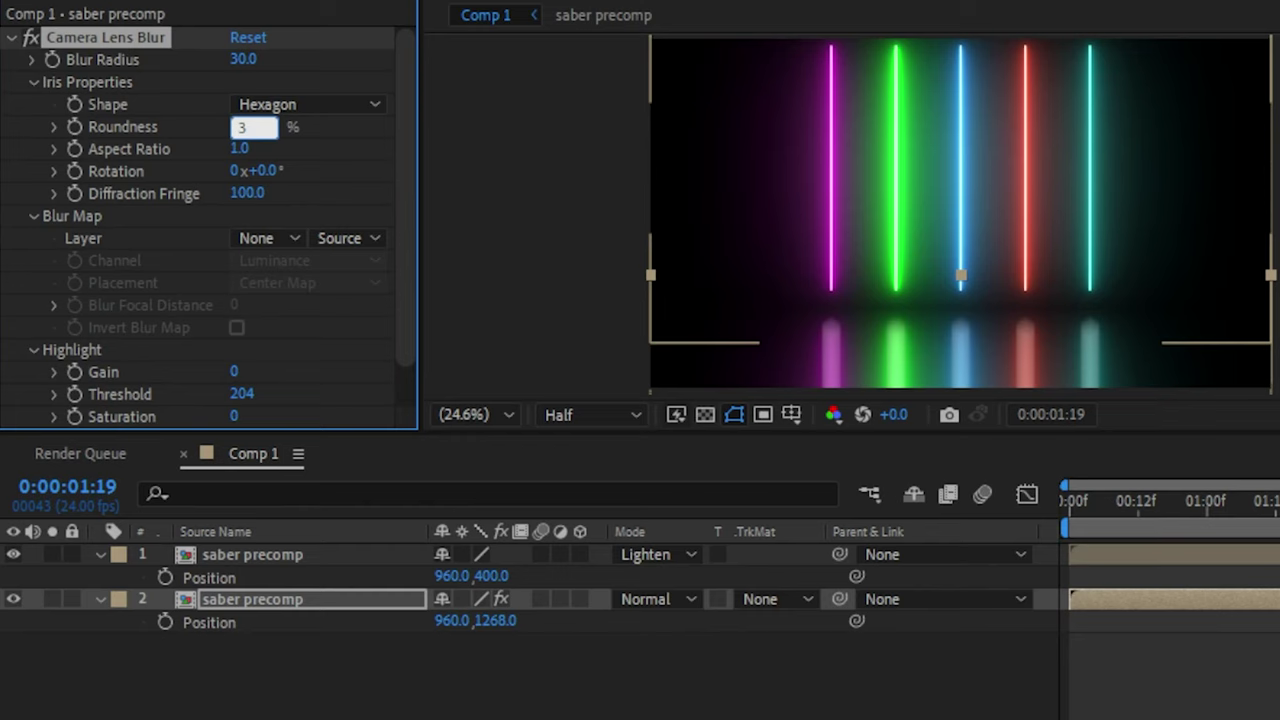
{"action": "key", "text": "Return"}
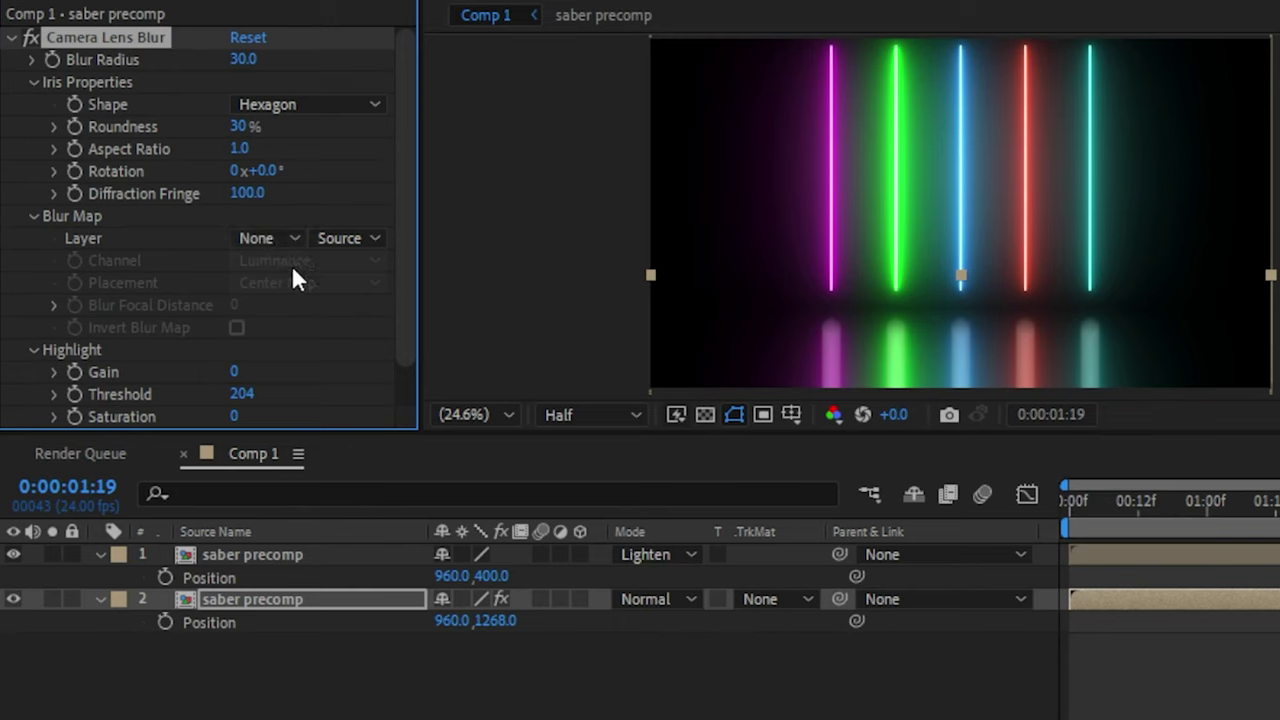
- Raise the highlight gain to 18, threshold to 255 and saturation to 32
{"action": "scroll", "coordinate": [318, 290], "scroll_direction": "down", "scroll_amount": 2}
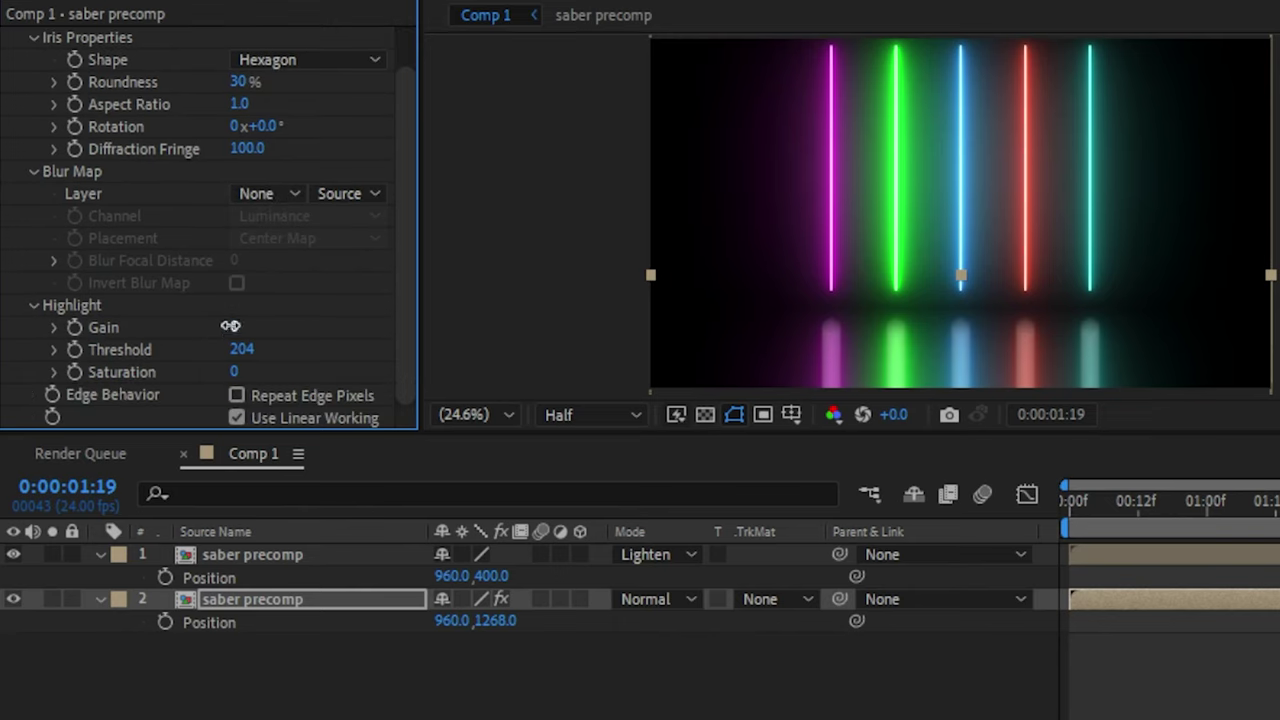
{"action": "left_click_drag", "start_coordinate": [230, 326], "coordinate": [317, 352]}
{"action": "left_click_drag", "start_coordinate": [238, 371], "coordinate": [278, 370]}
{"action": "left_click", "coordinate": [604, 666]}
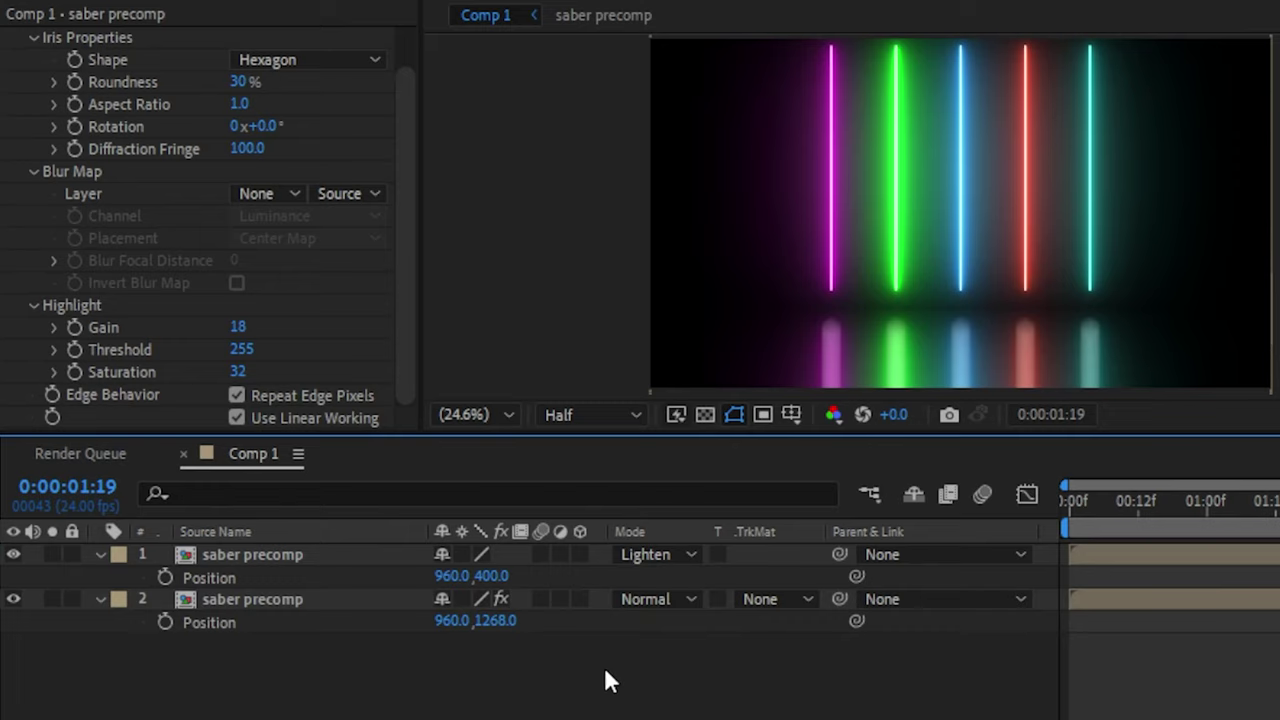
- Play the composition from frame 0 to preview the flickering sabers and their reflection
{"action": "key", "text": "Home"}
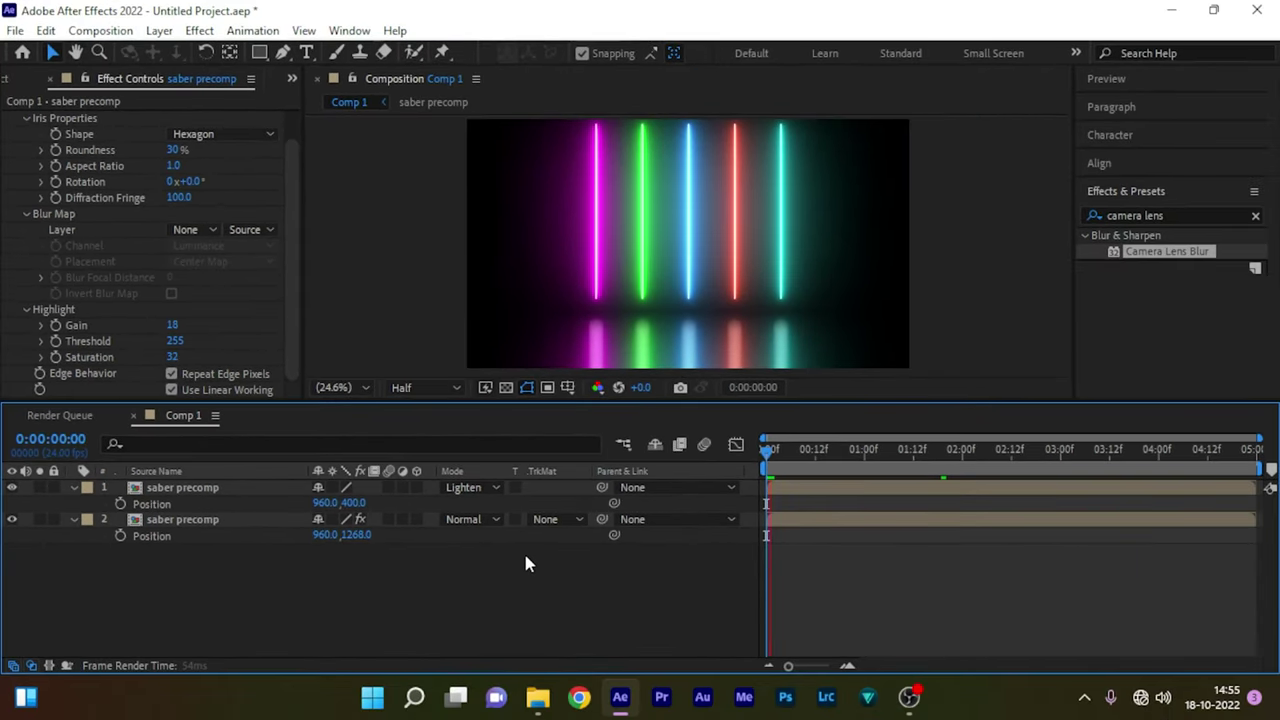
{"action": "key", "text": "space"}
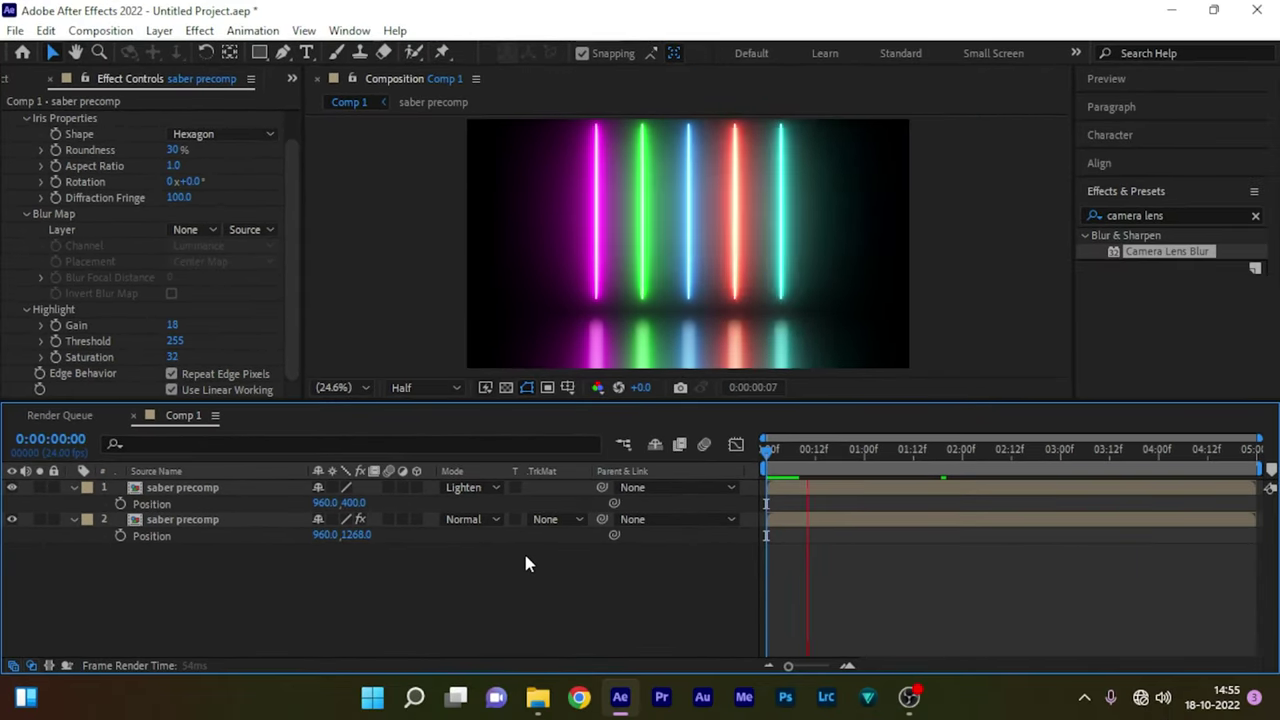